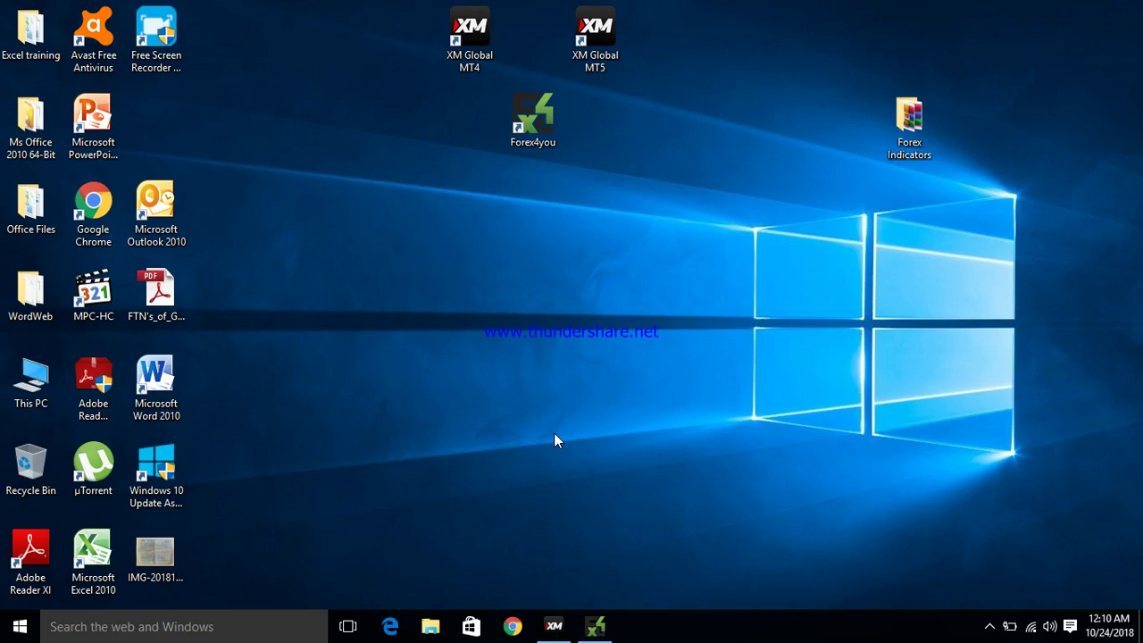
- Hide the screen recorder window, then select and deselect the XM MT4 and MT5 desktop shortcuts
left_click(990, 626)
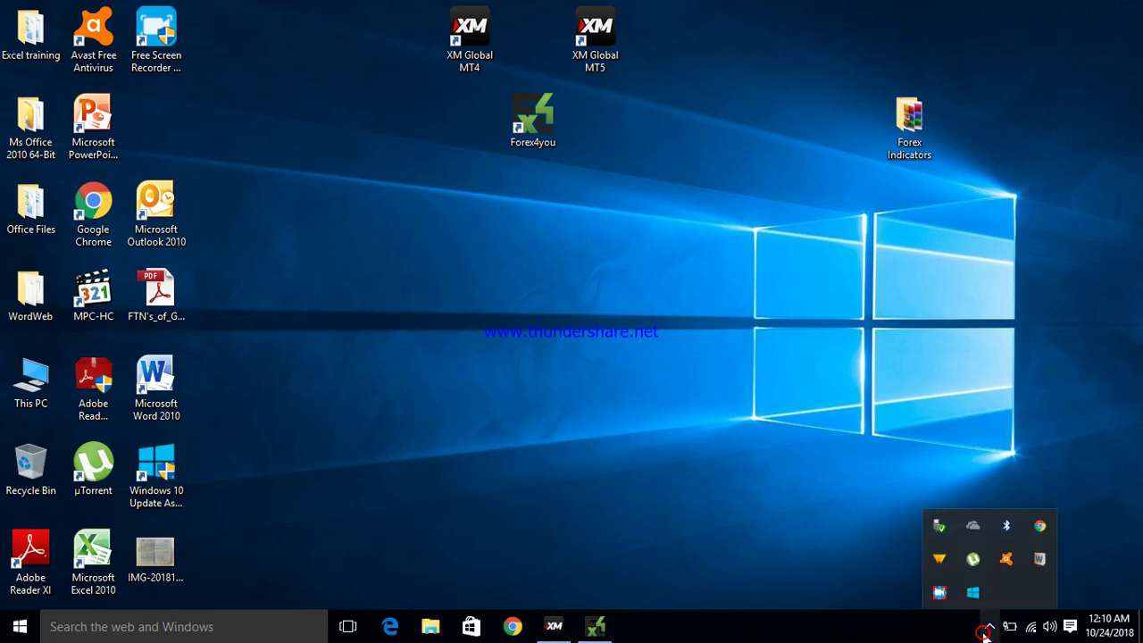
left_click(937, 592)
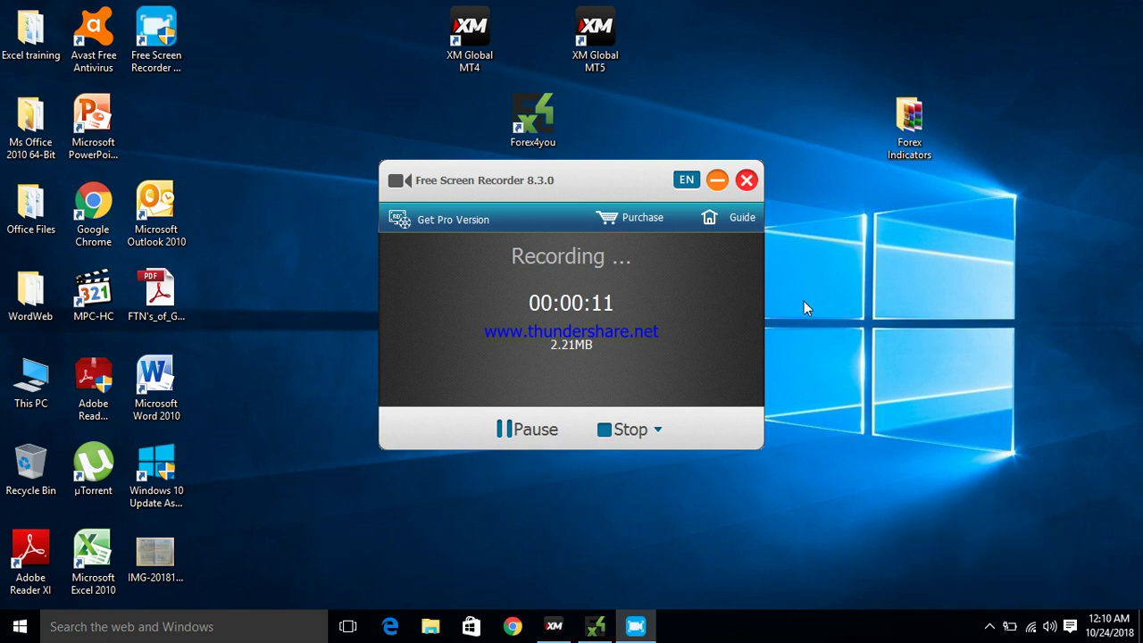
left_click(716, 180)
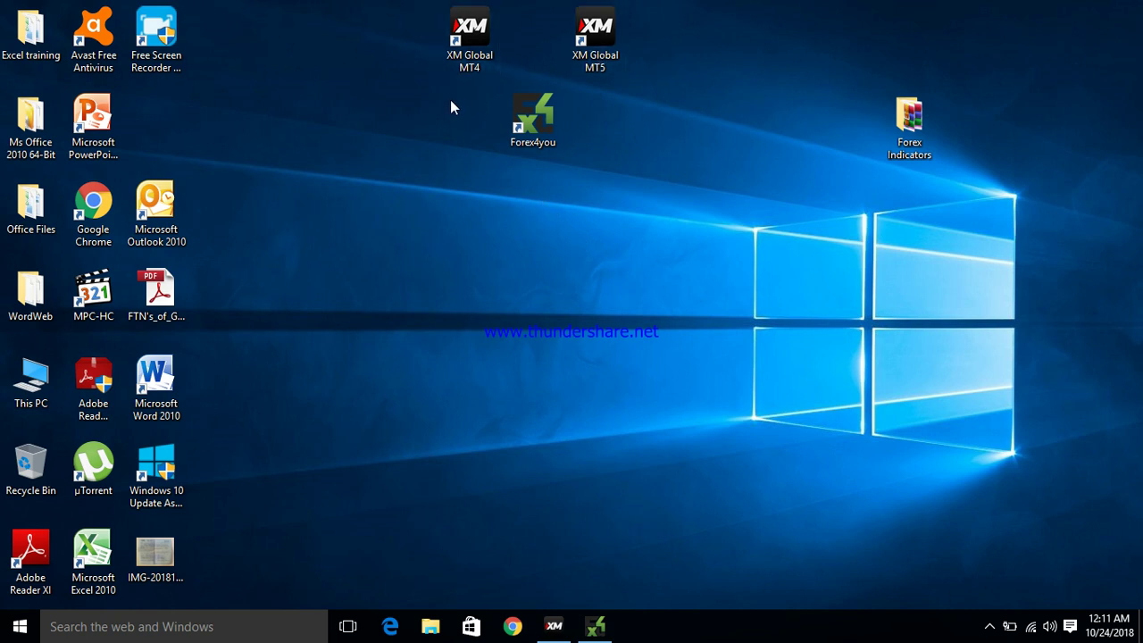
left_click(470, 54)
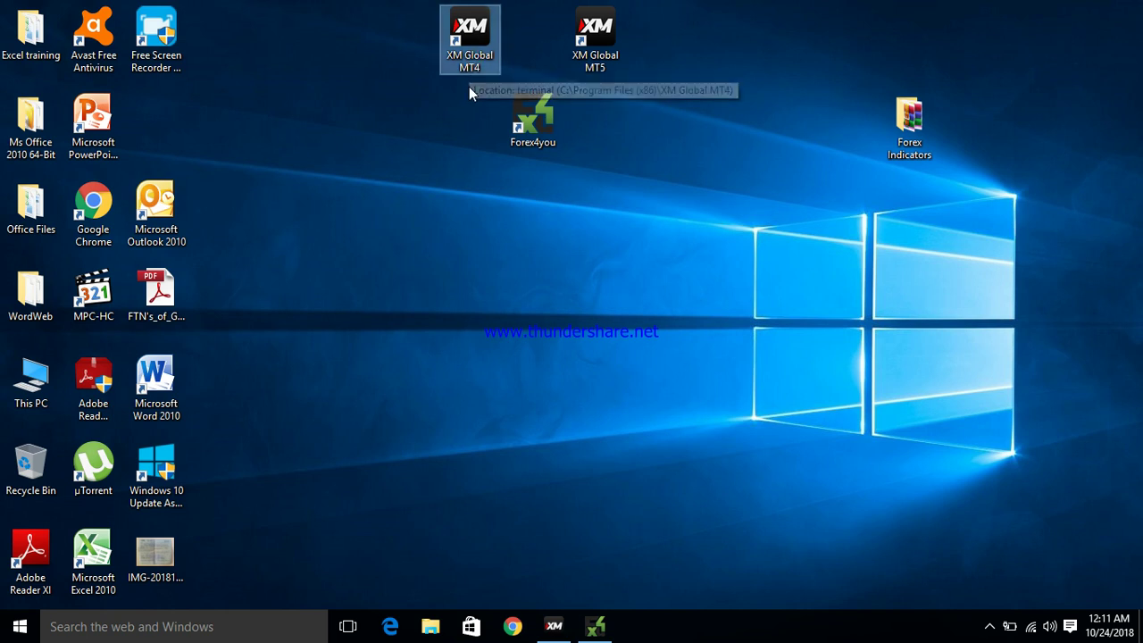
left_click(605, 40)
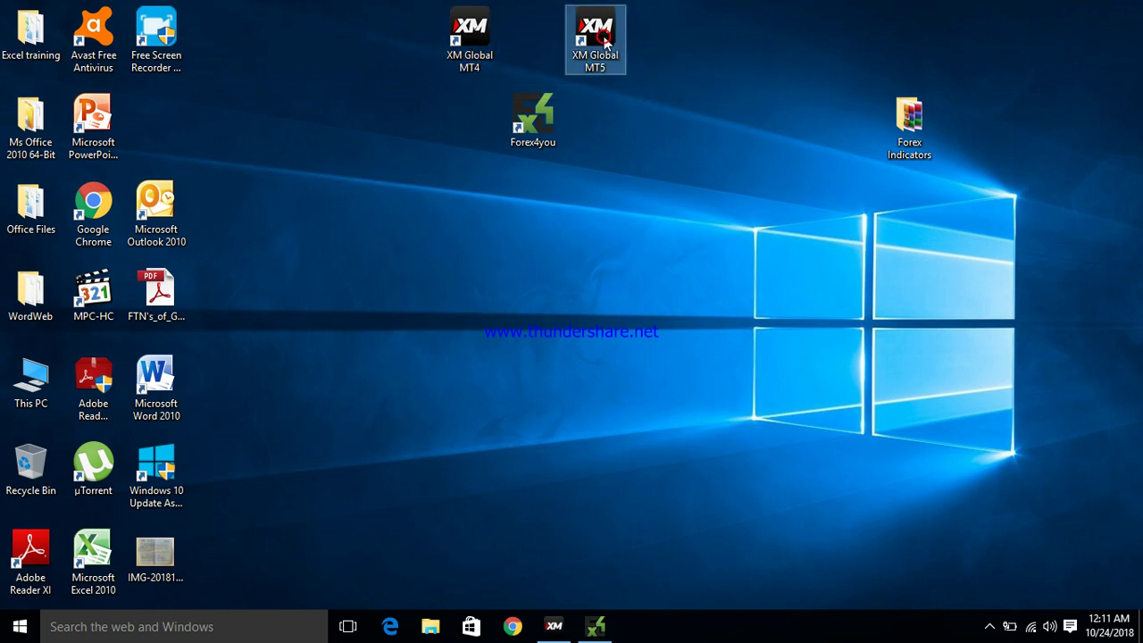
left_click(651, 189)
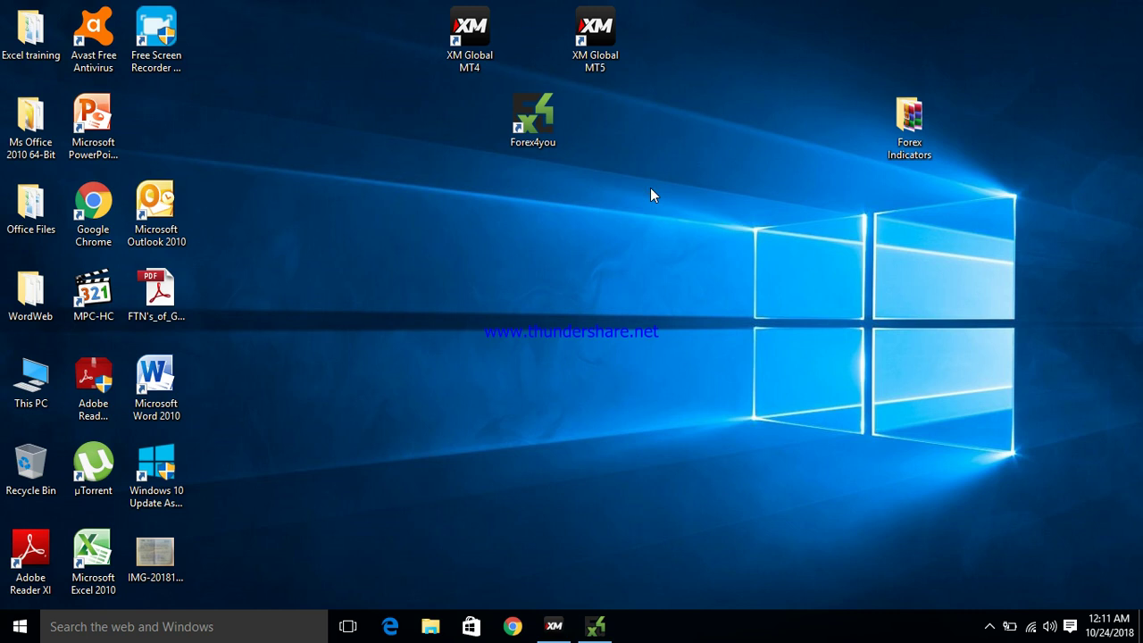
- Copy the dolly-Graphics-system archive from the Forex Indicators folder
double_click(909, 129)
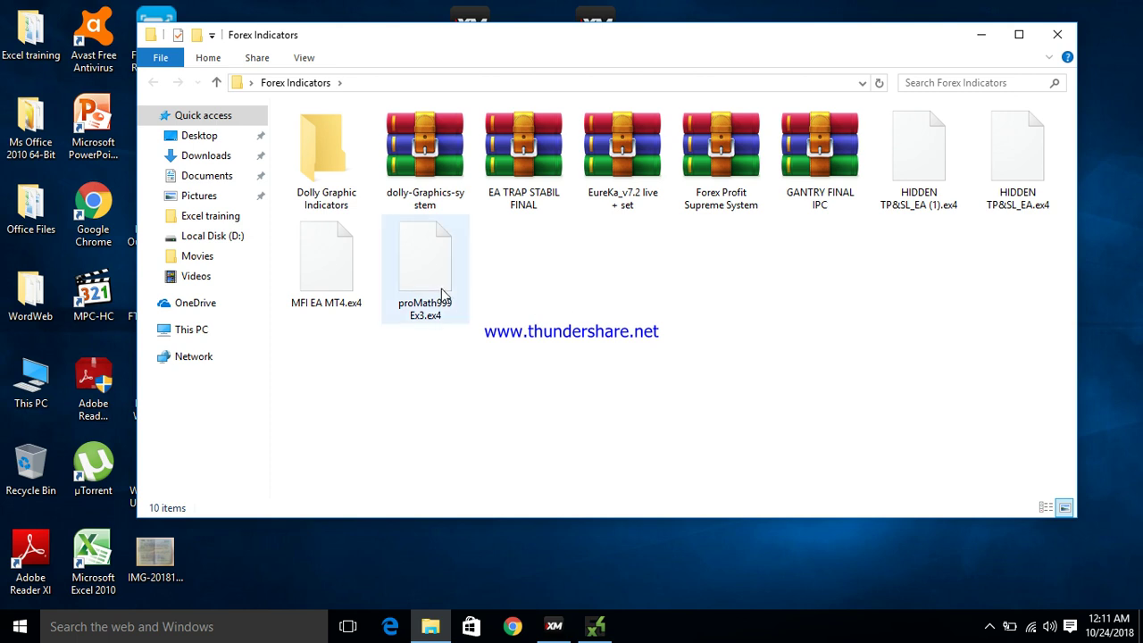
left_click(435, 182)
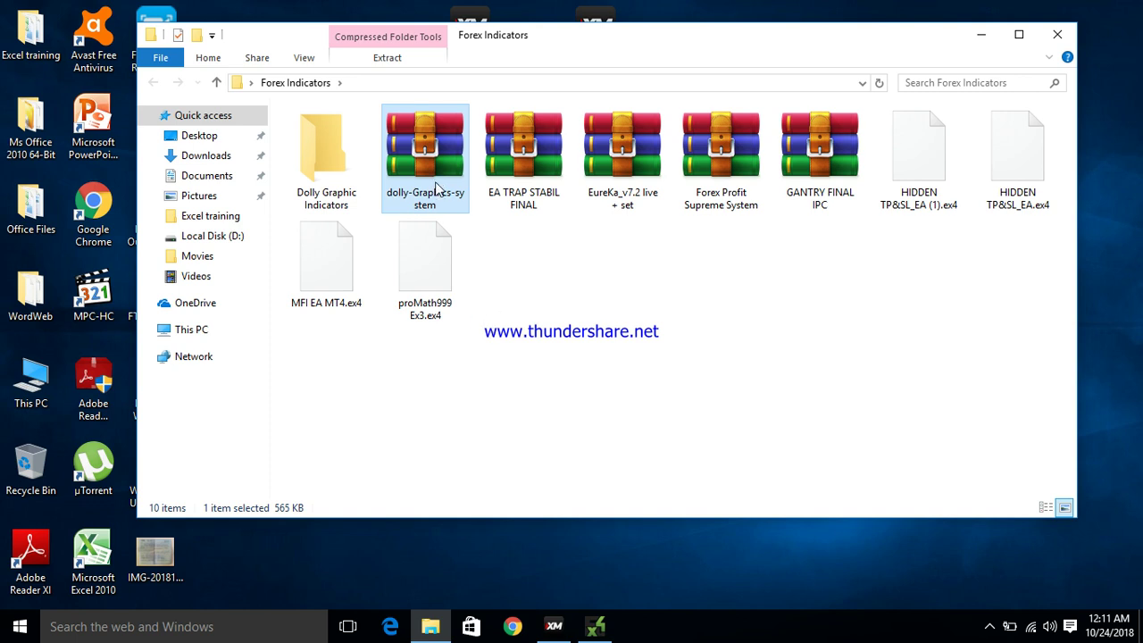
right_click(432, 171)
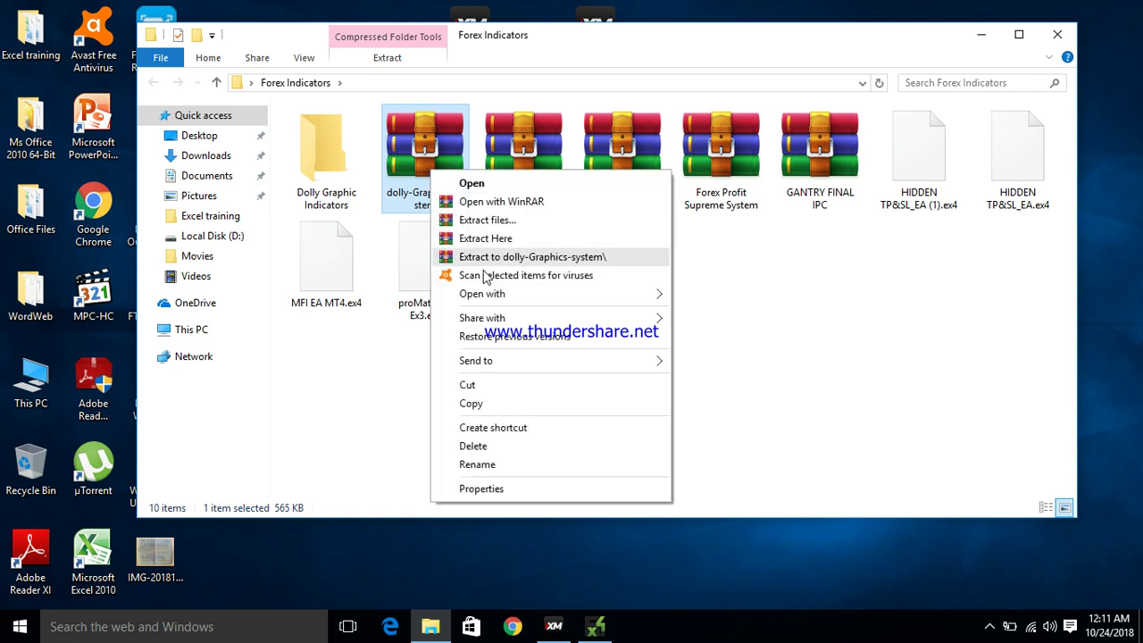
left_click(476, 401)
- Paste the archive into Dolly Graphic Indicators, extract it there, and maximize Explorer
double_click(358, 150)
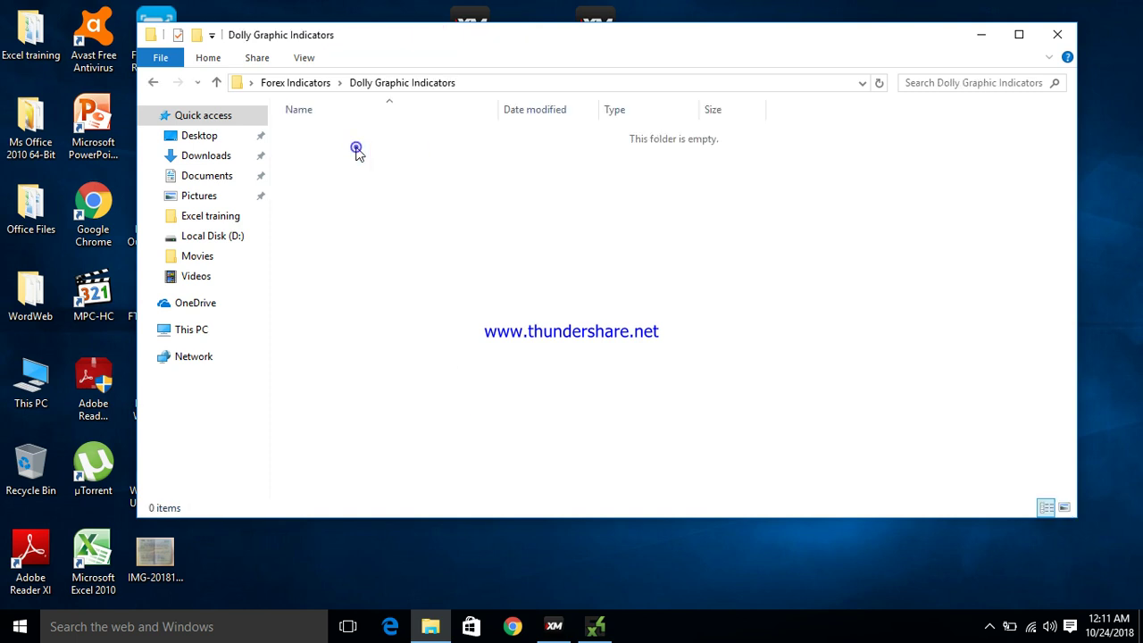
right_click(614, 176)
left_click(665, 294)
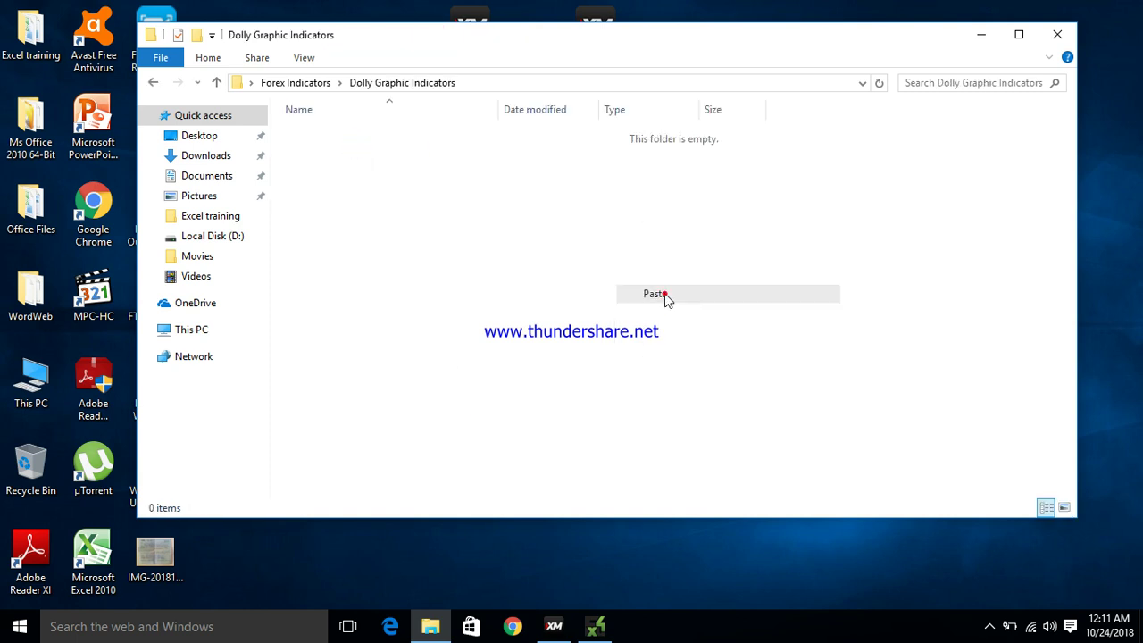
right_click(383, 134)
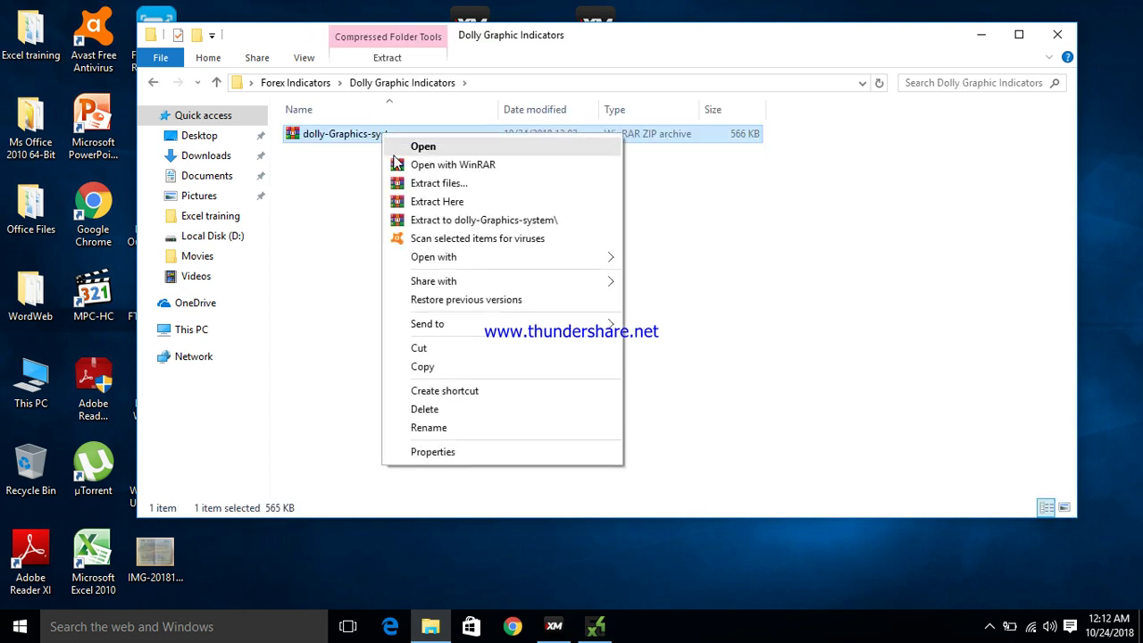
left_click(456, 201)
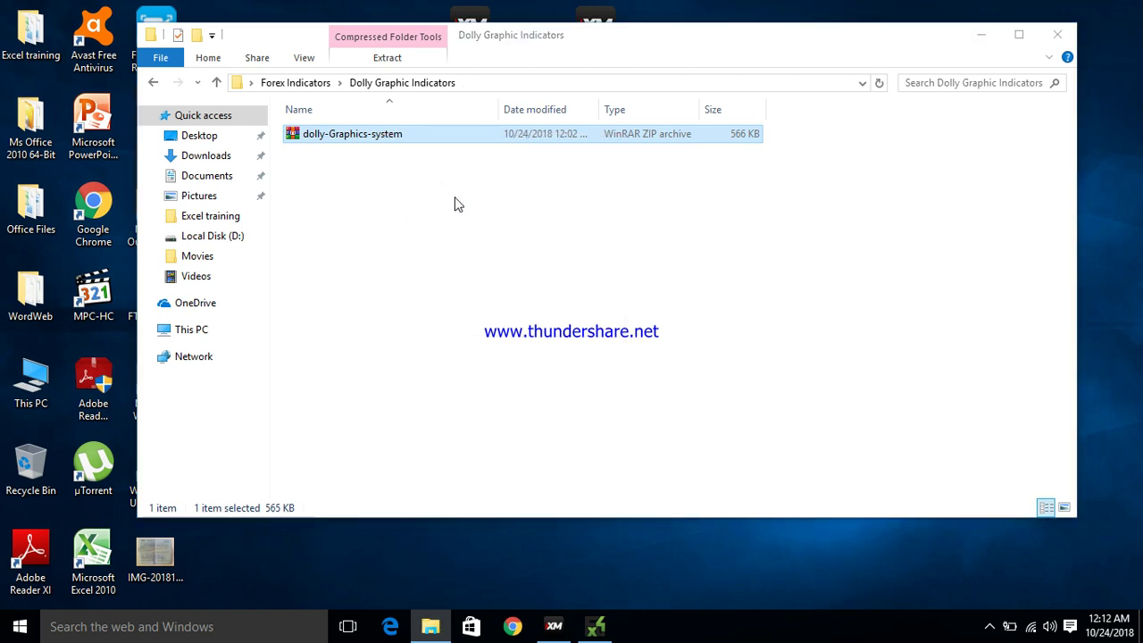
left_click(1015, 43)
- Preview Dolly Graphics.rar in WinRAR, then extract it into the same folder
double_click(317, 107)
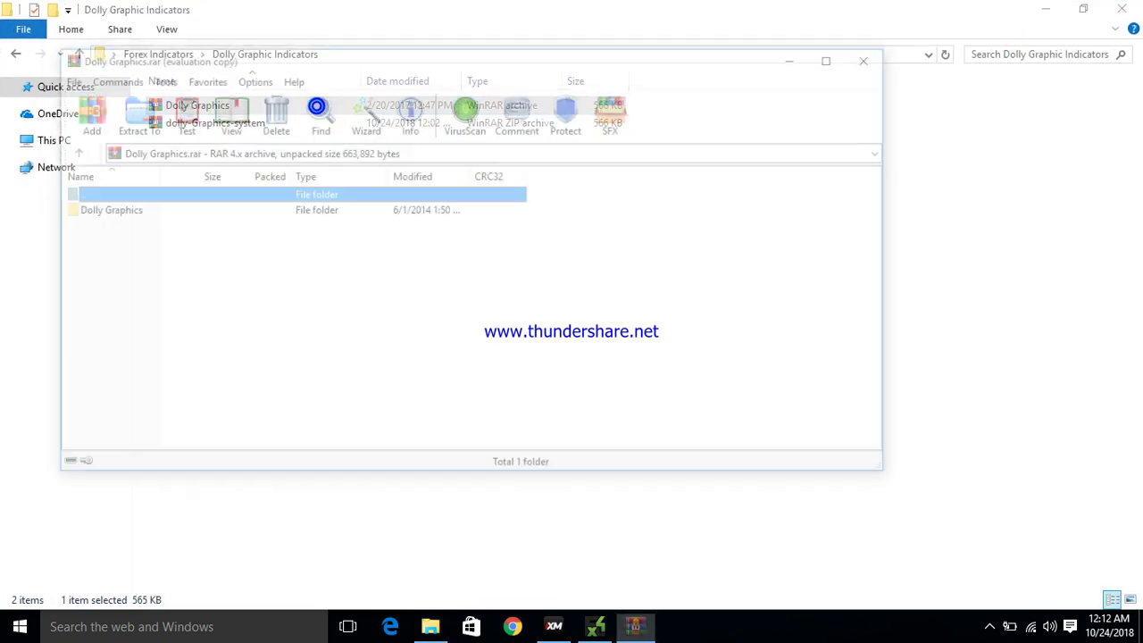
left_click(890, 36)
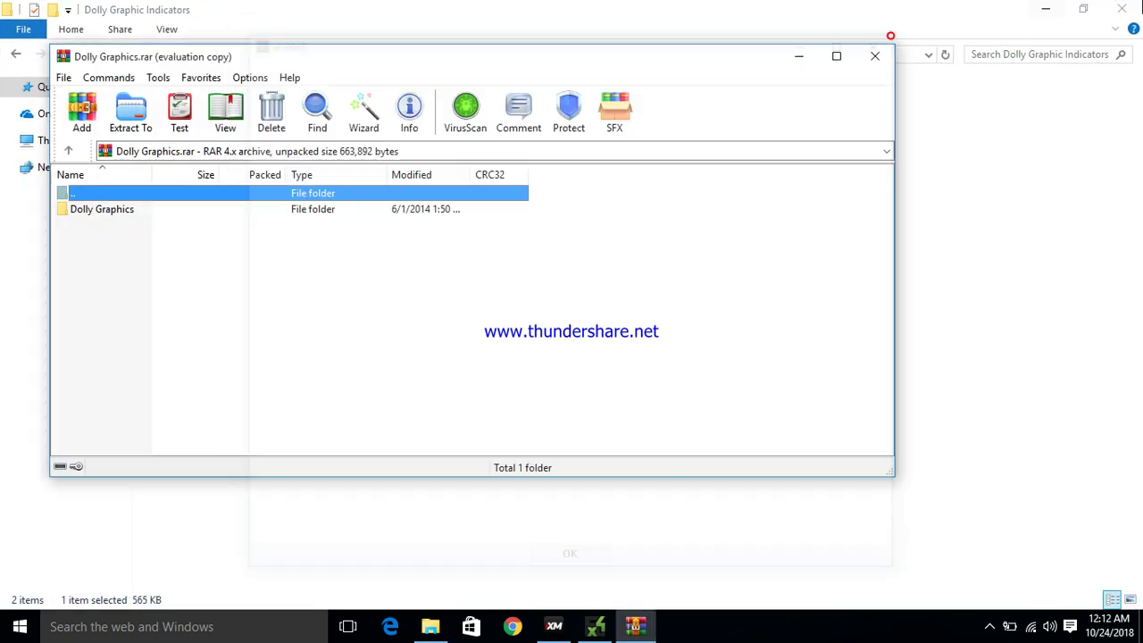
left_click(875, 56)
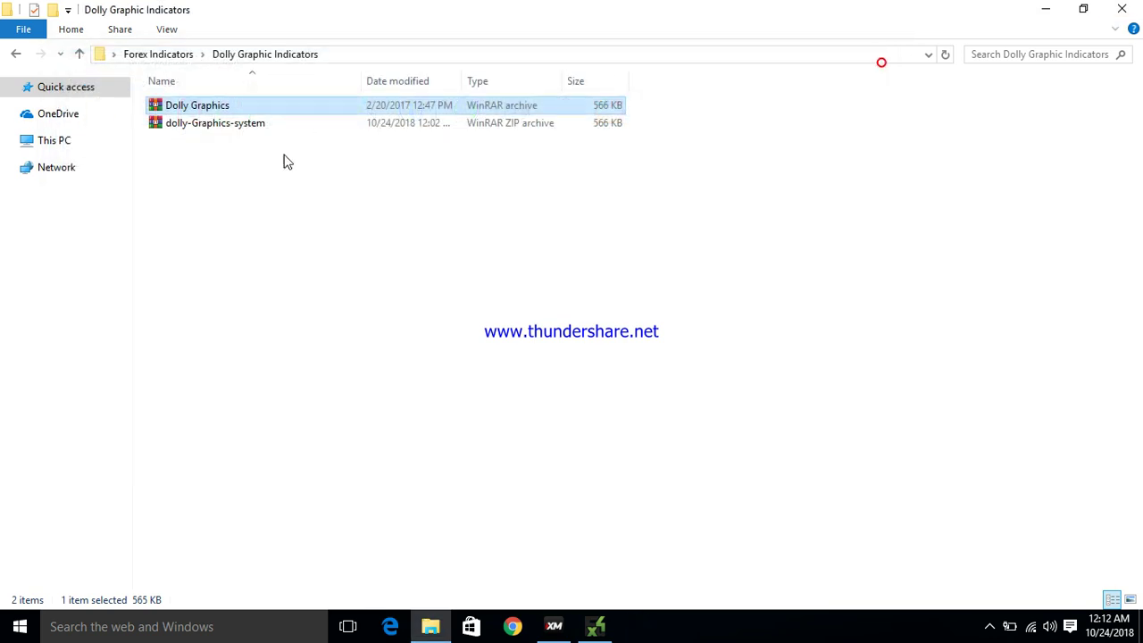
right_click(206, 111)
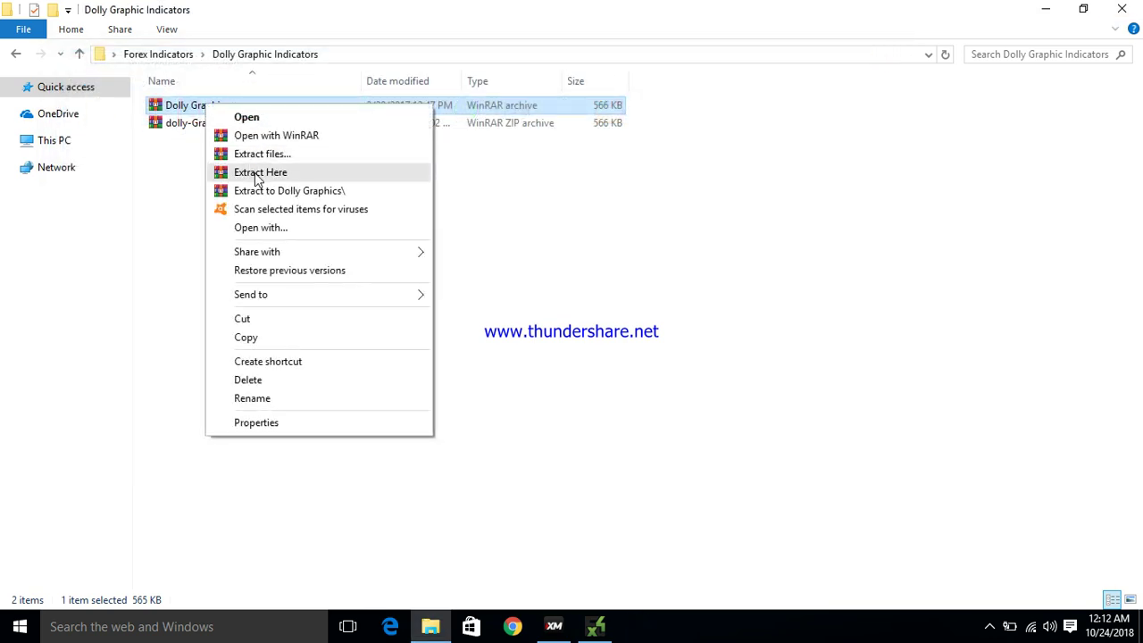
left_click(259, 172)
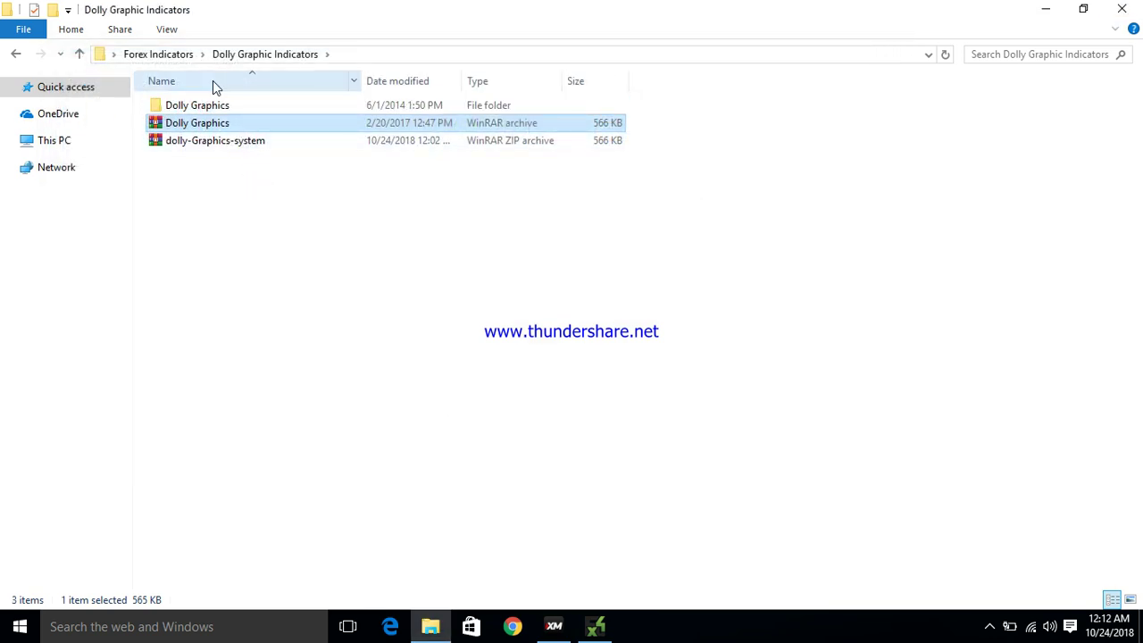
- Open the extracted Dolly Graphics folder and widen the Name column to see its 14 files
double_click(215, 104)
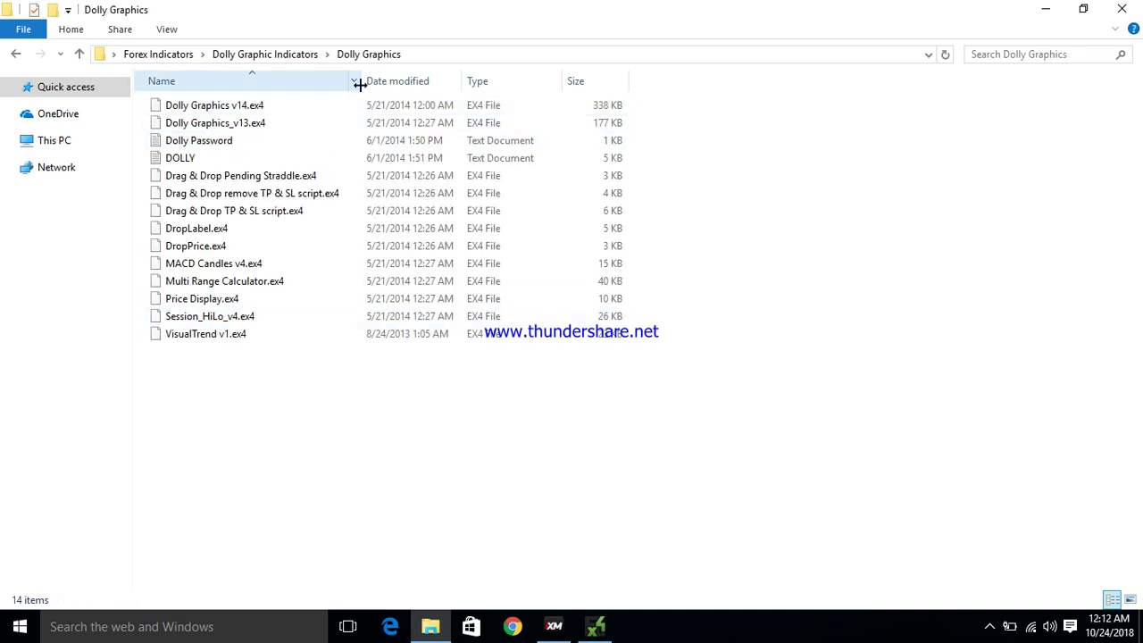
left_click_drag(359, 82, 468, 81)
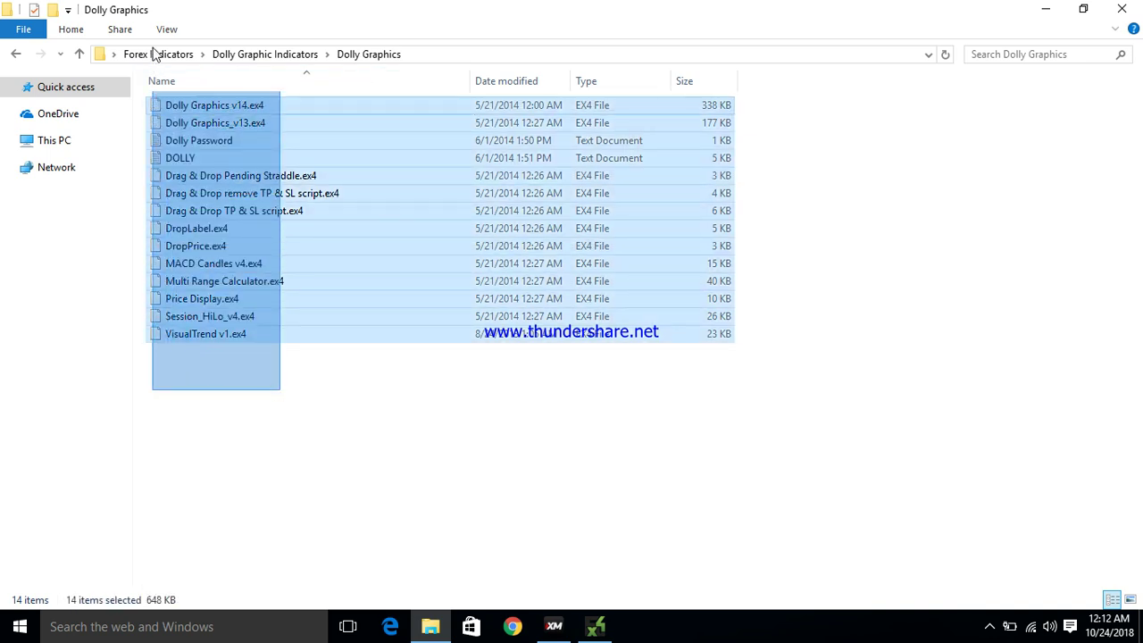
left_click_drag(219, 357, 154, 40)
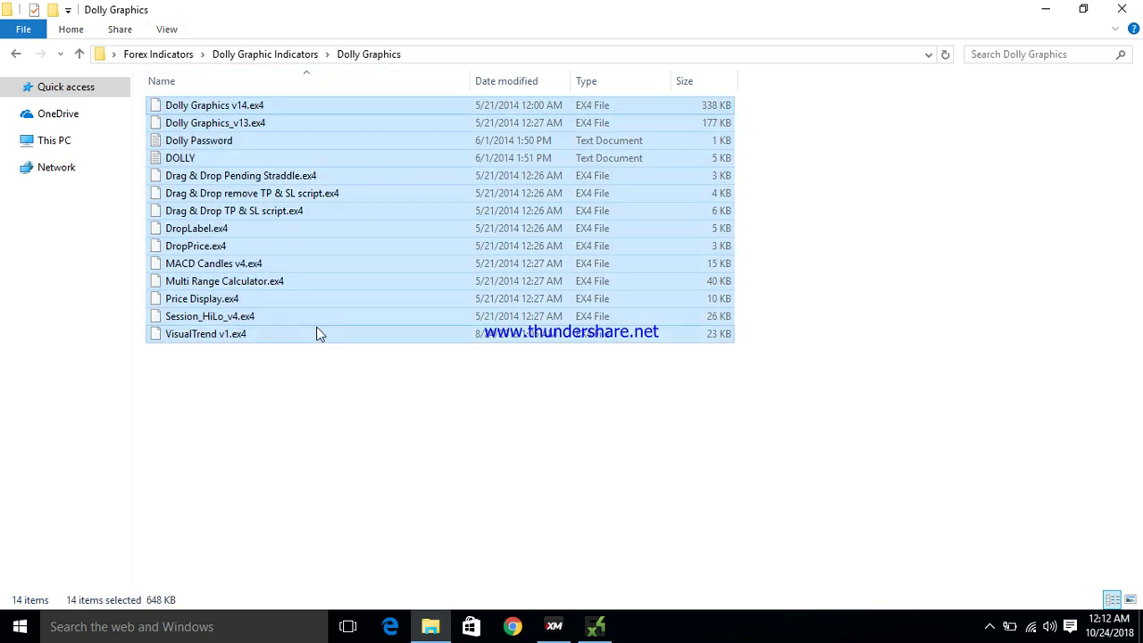
left_click(297, 402)
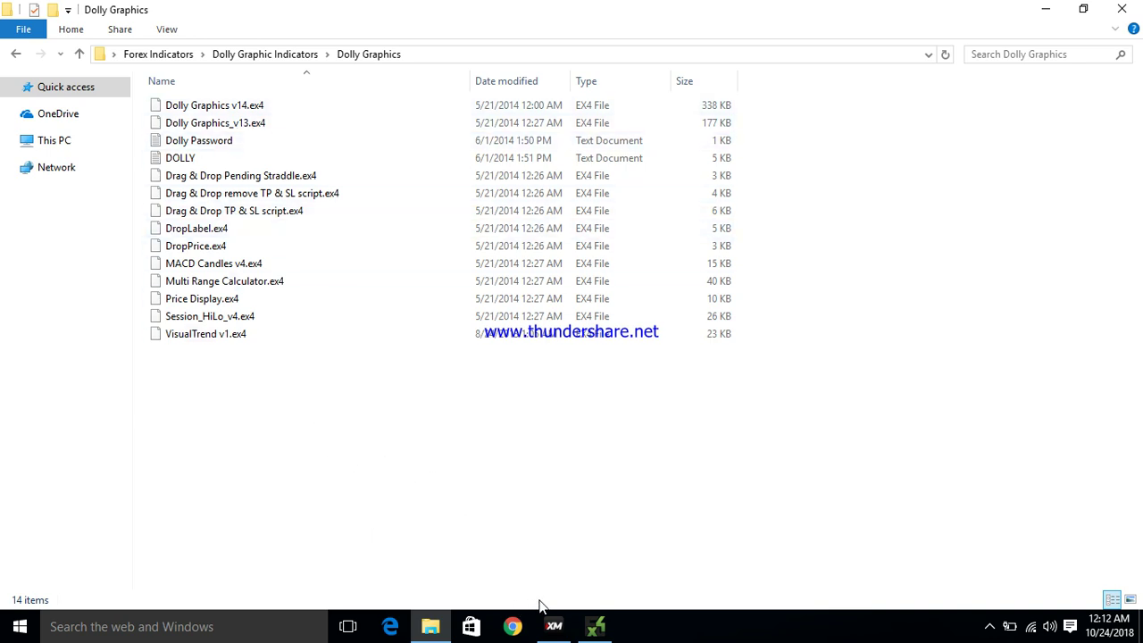
left_click(554, 626)
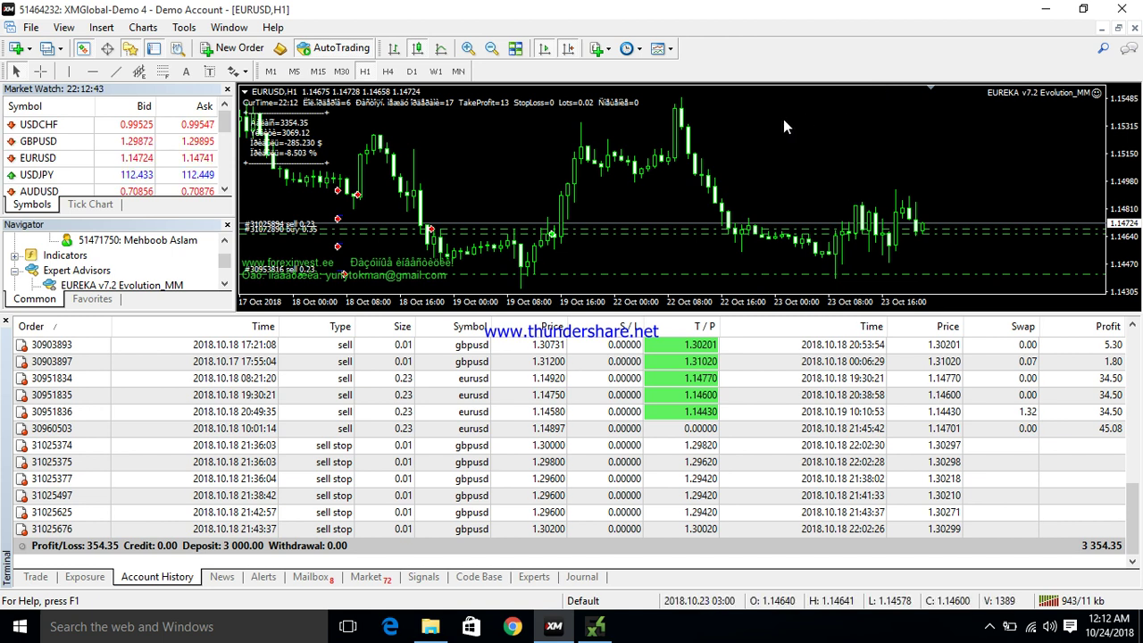
- Close the open windows, launch XM Global MT4, and open its data folder from the File menu
left_click(1122, 8)
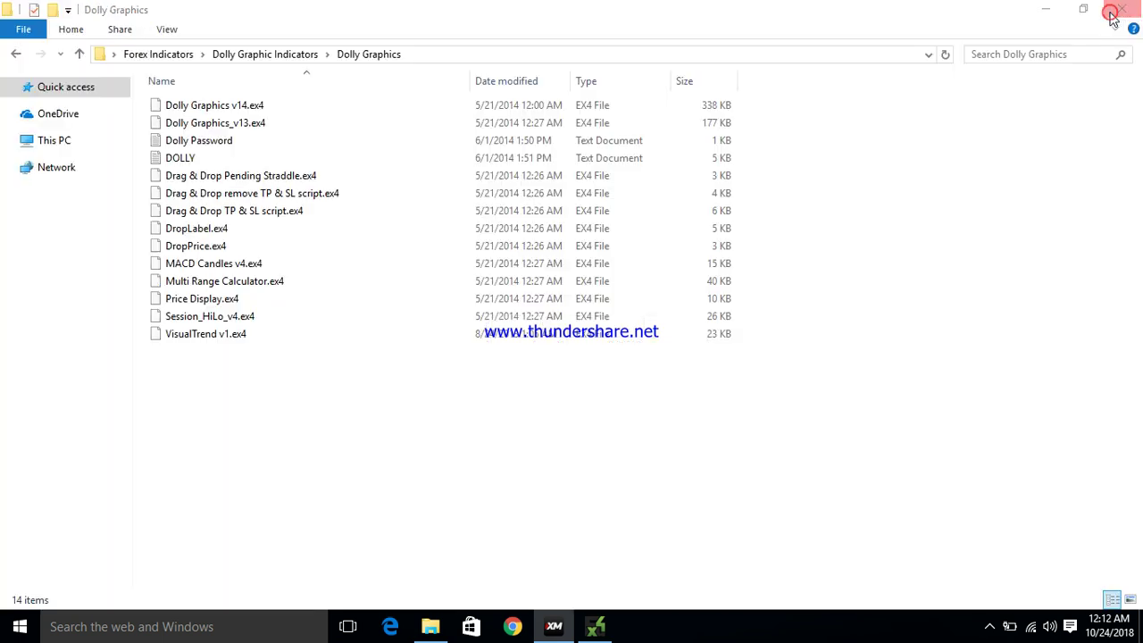
left_click(1121, 8)
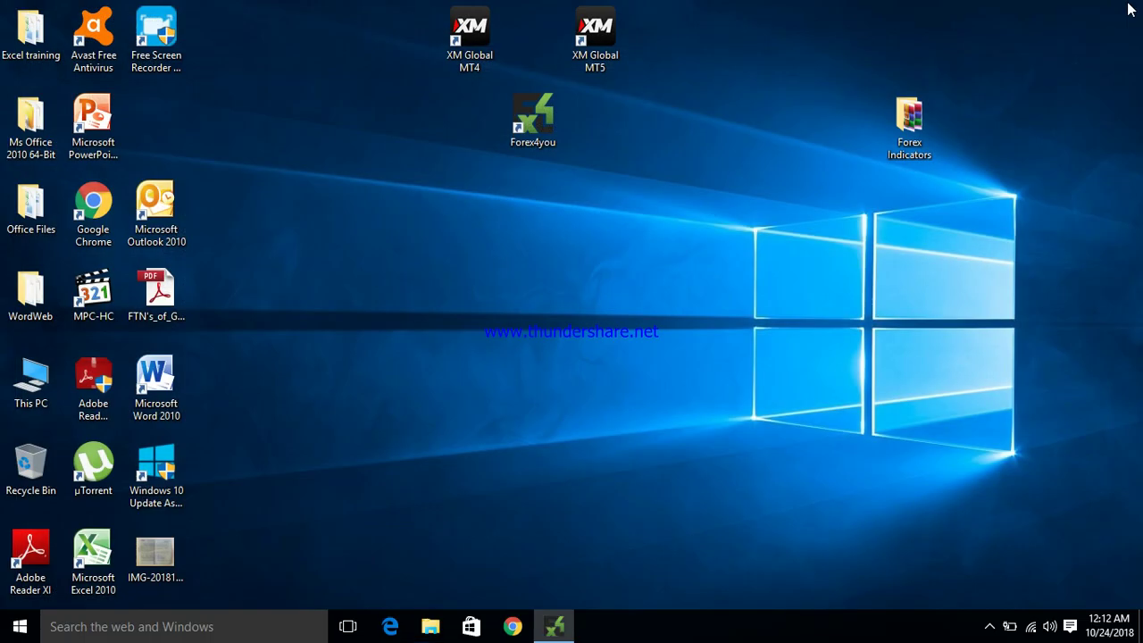
double_click(487, 33)
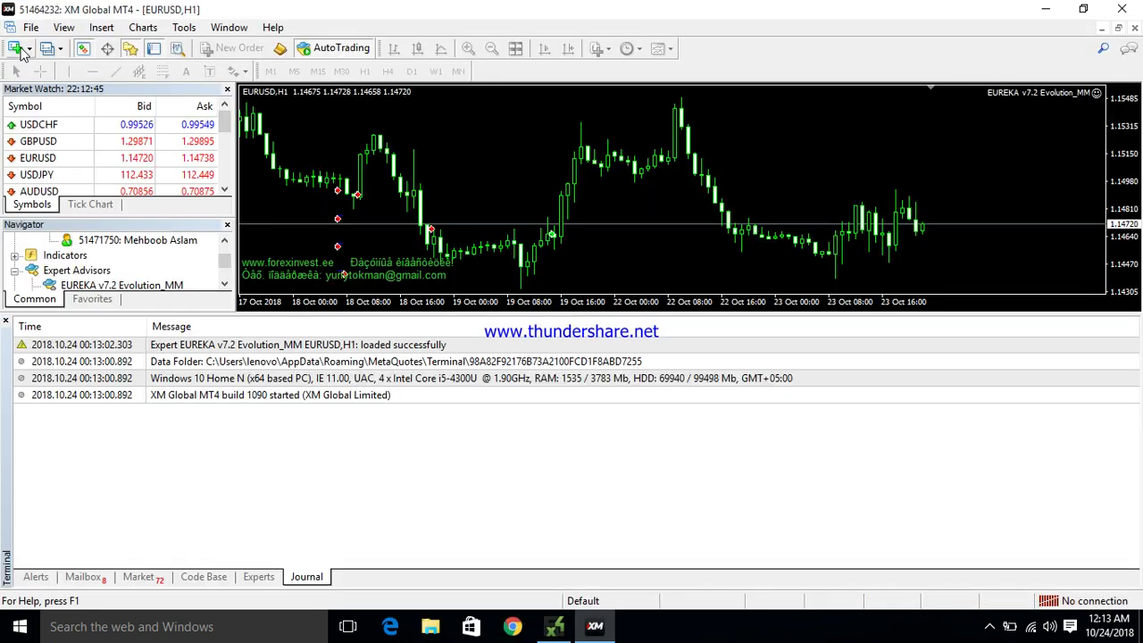
left_click(30, 28)
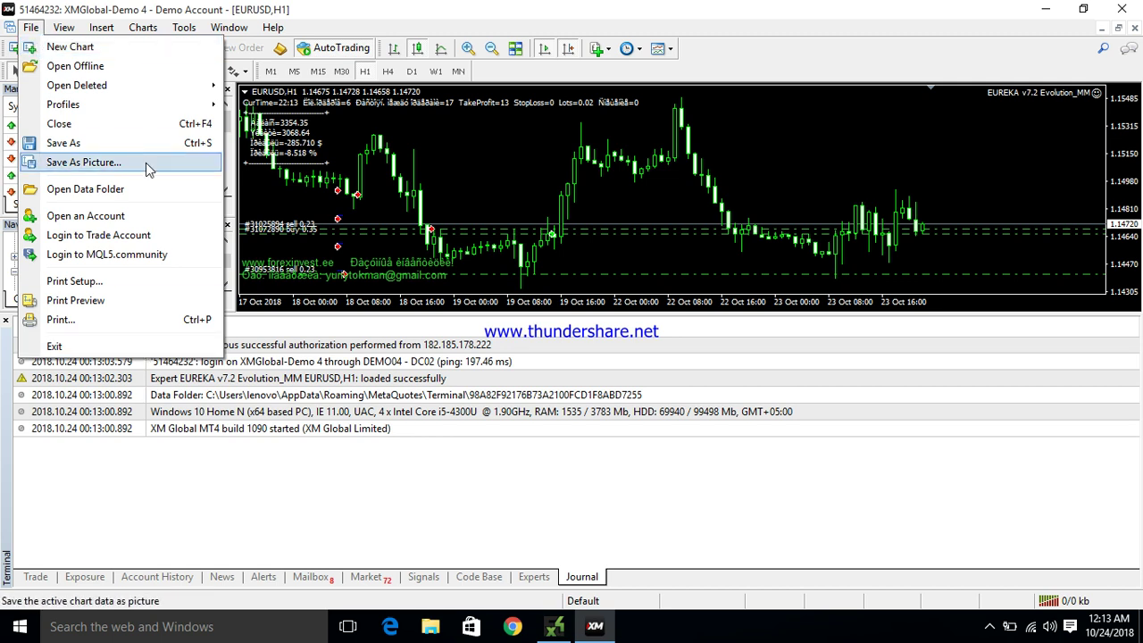
left_click(107, 196)
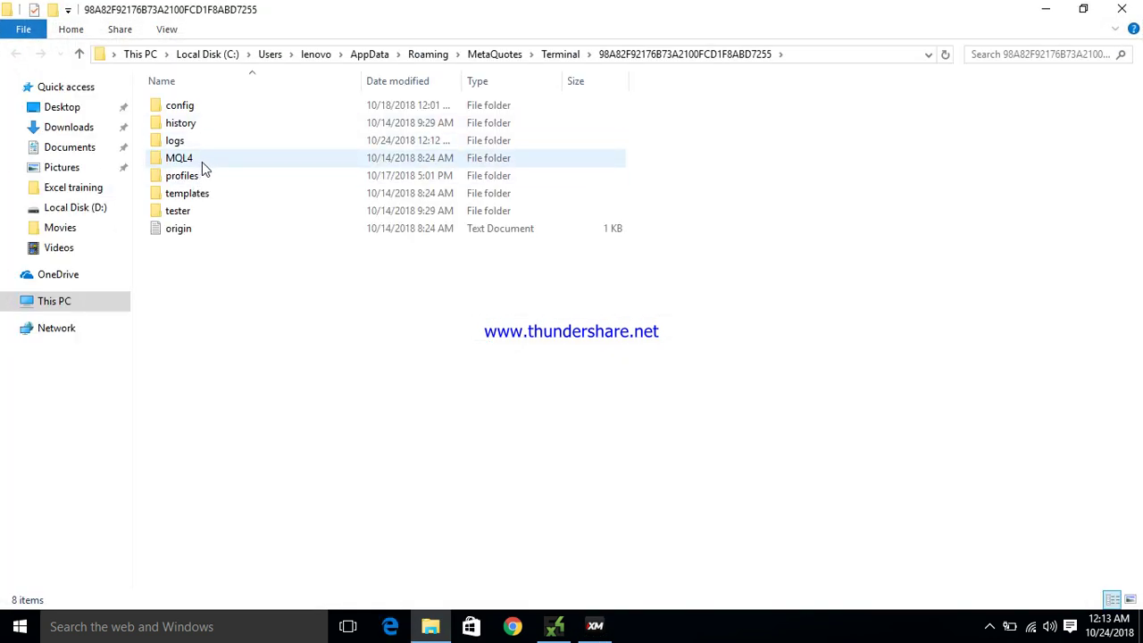
mouse_move(179, 158)
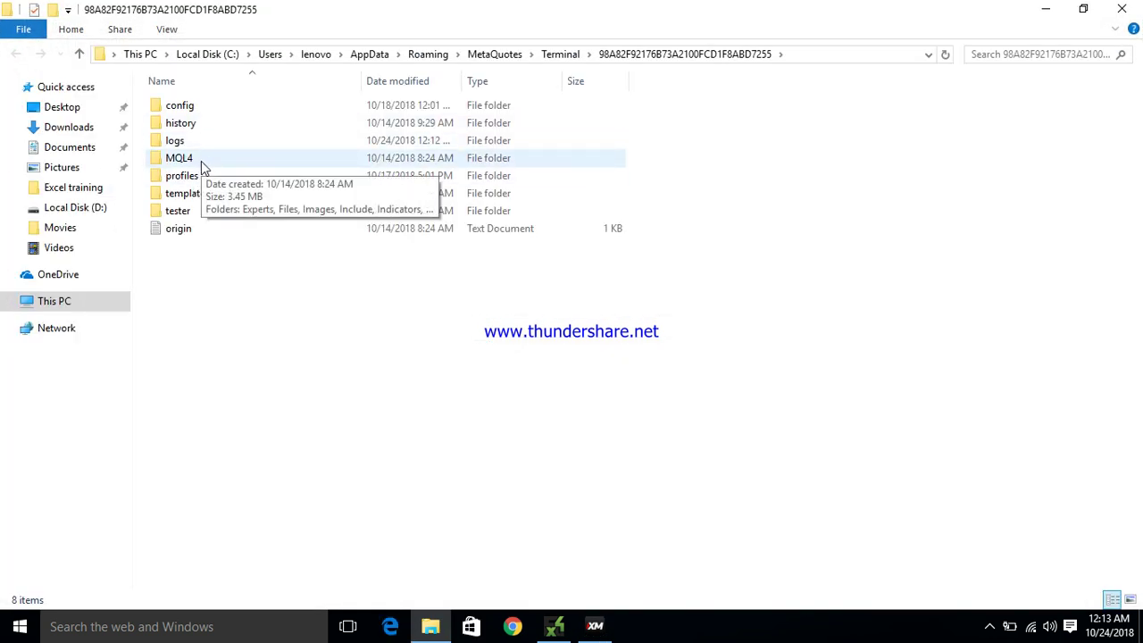
- Browse the MQL4 folder's Experts and Indicators subfolders, then minimize Explorer and MetaTrader
double_click(201, 160)
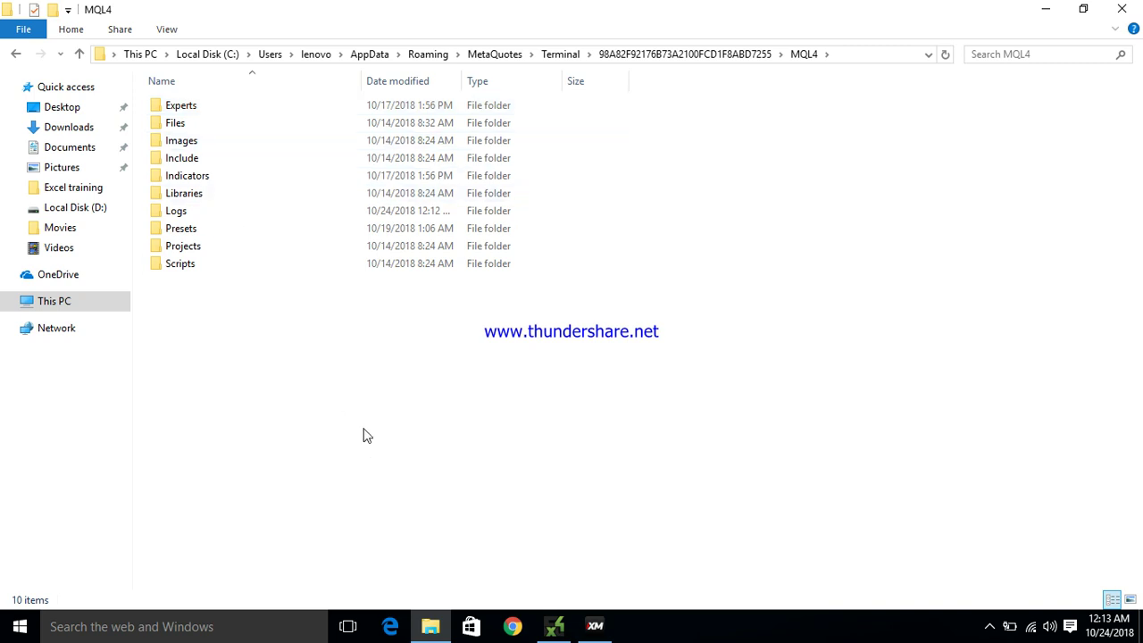
left_click(190, 106)
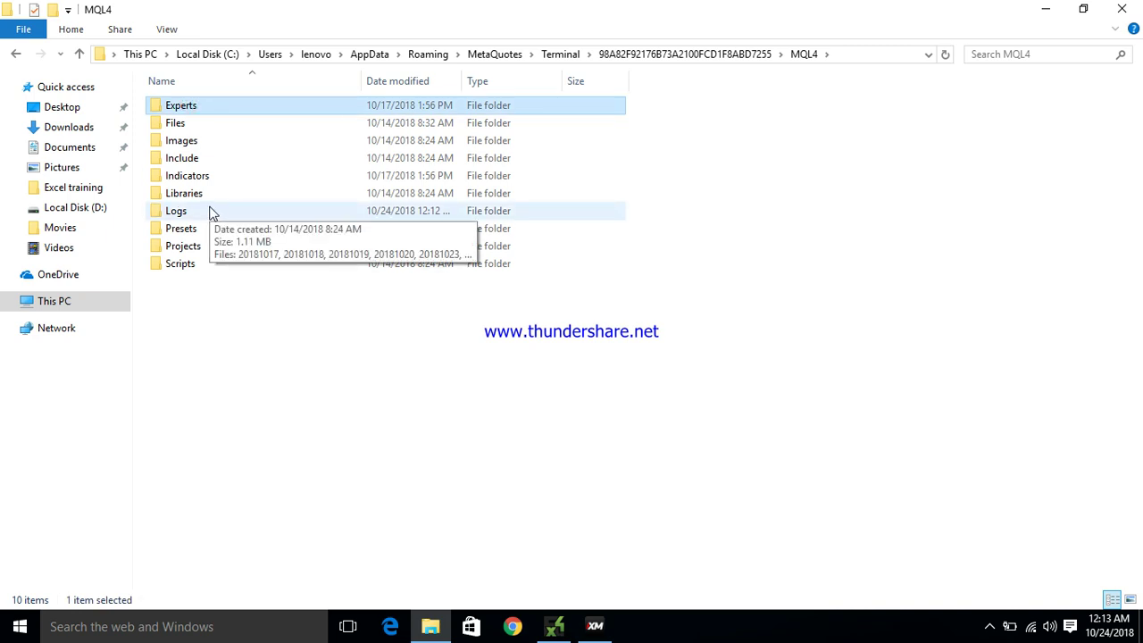
left_click(189, 177)
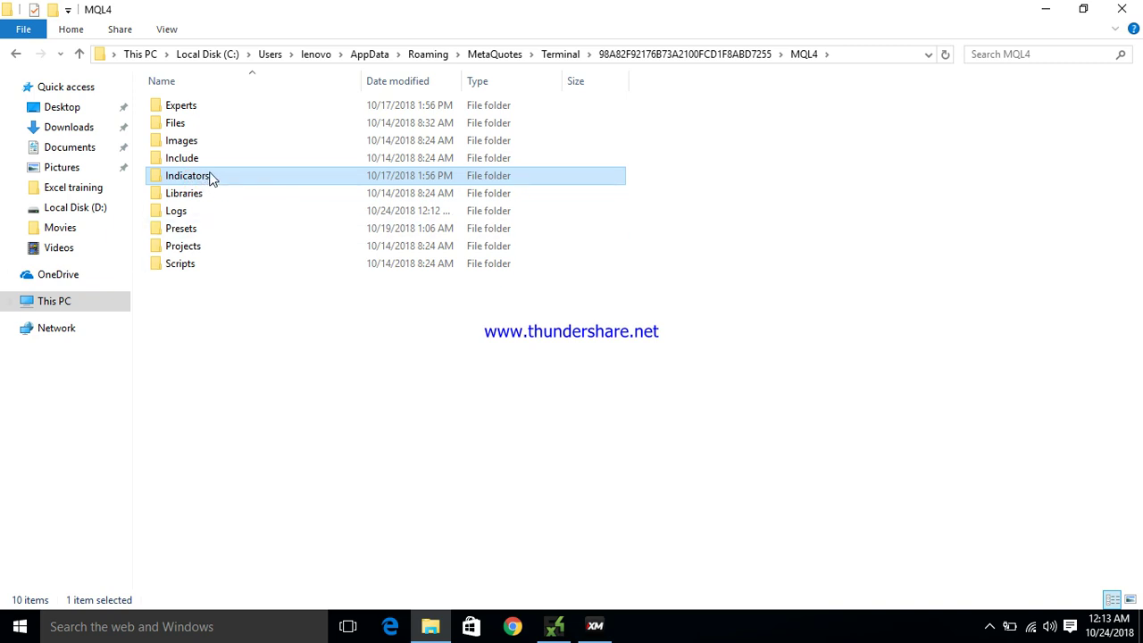
left_click(1046, 9)
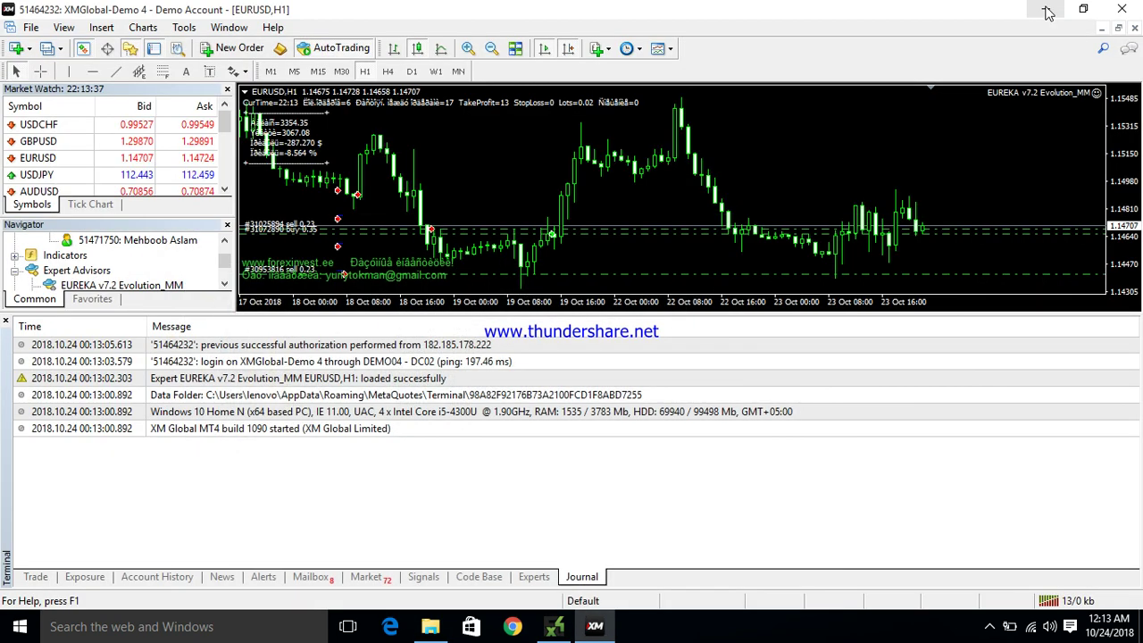
left_click(1045, 9)
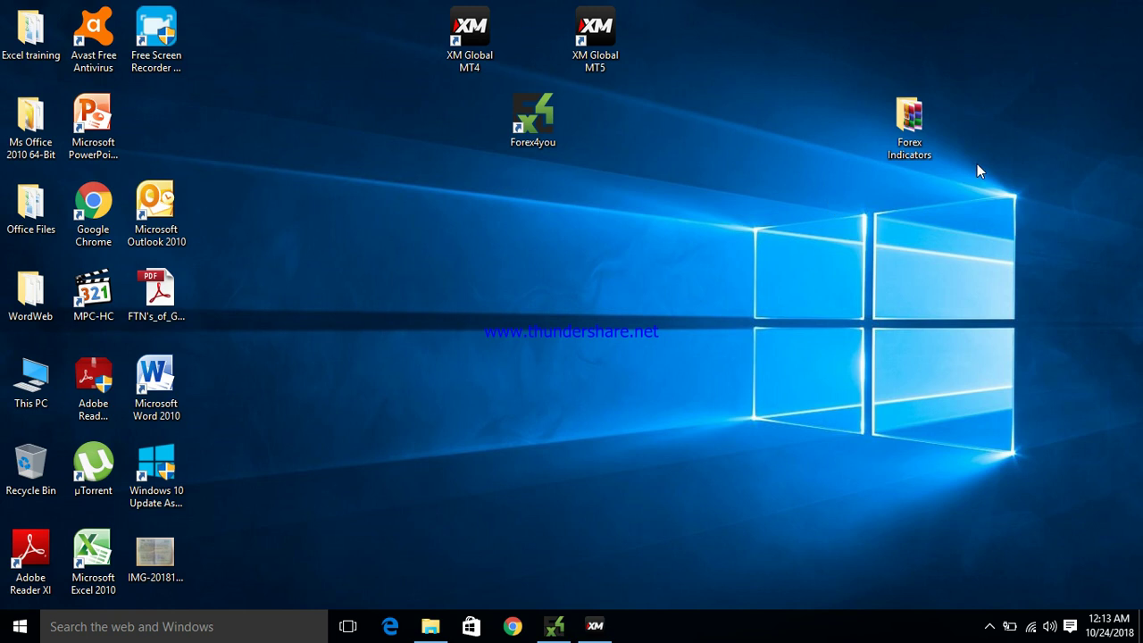
- Navigate to Forex Indicators > Dolly Graphic Indicators > Dolly Graphics and copy the ten helper .ex4 files
double_click(935, 128)
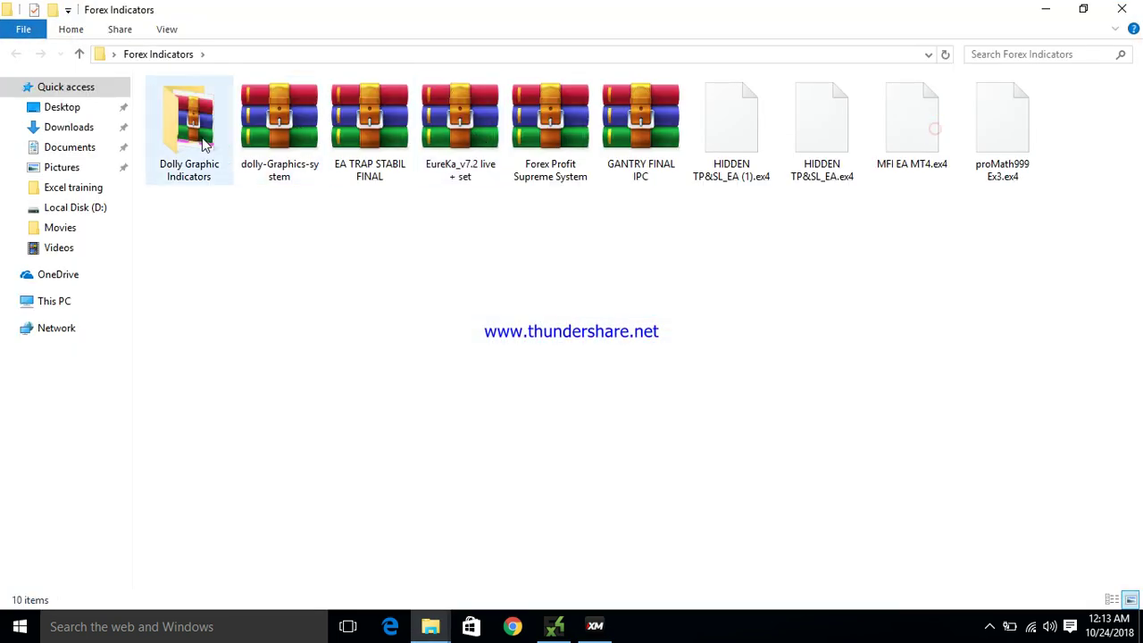
double_click(203, 145)
double_click(209, 104)
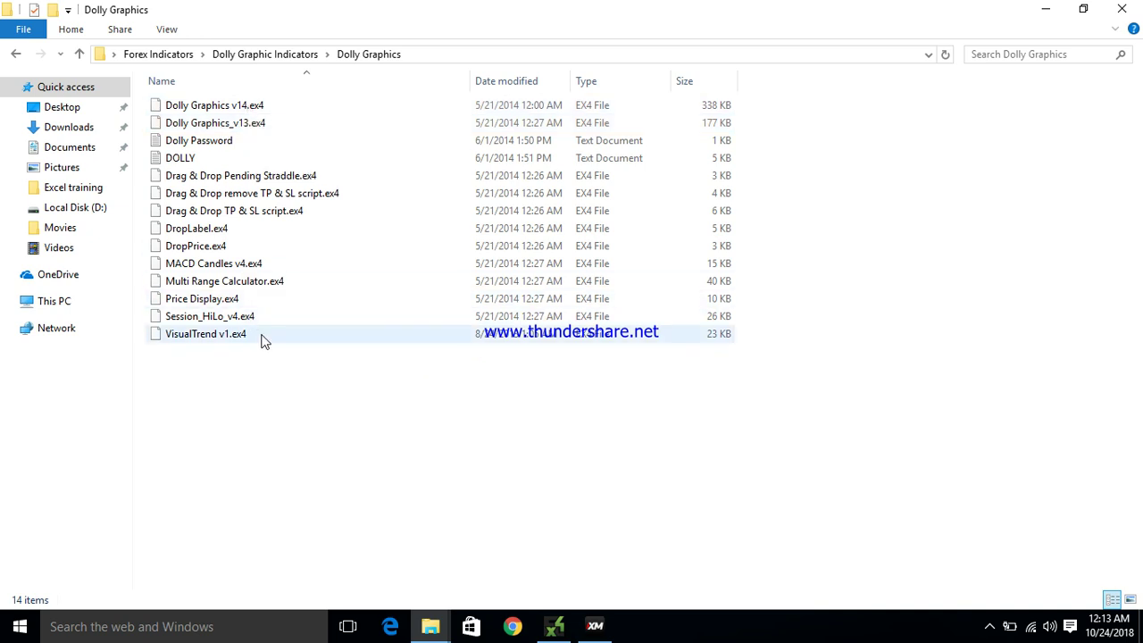
mouse_move(254, 370)
left_mouse_down()
mouse_move(188, 295)
mouse_move(172, 185)
left_mouse_up()
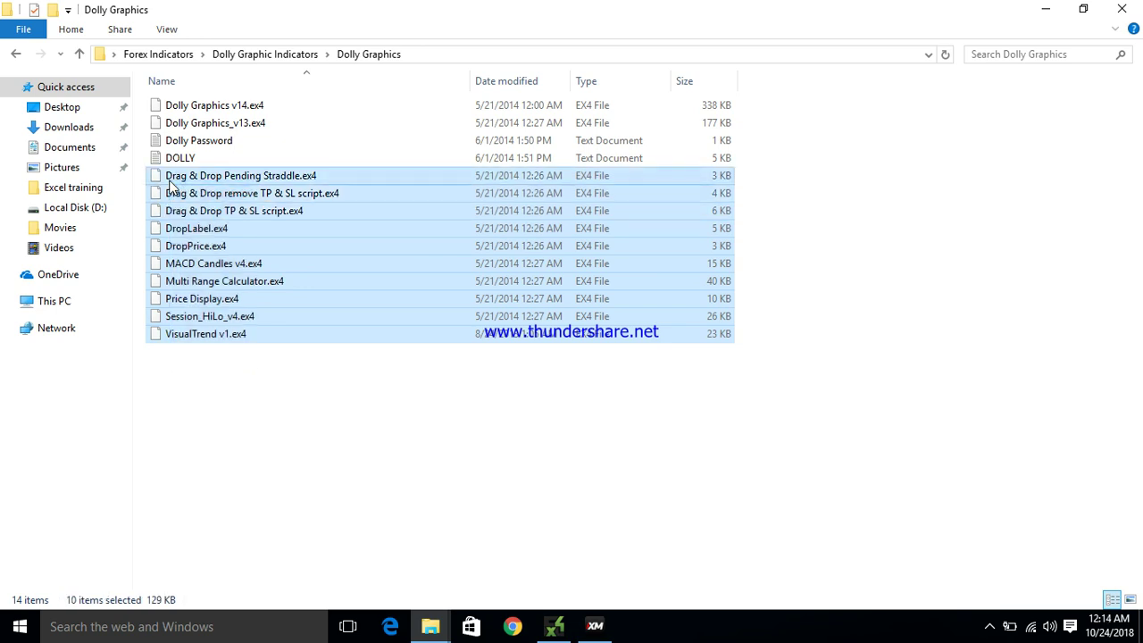
right_click(239, 179)
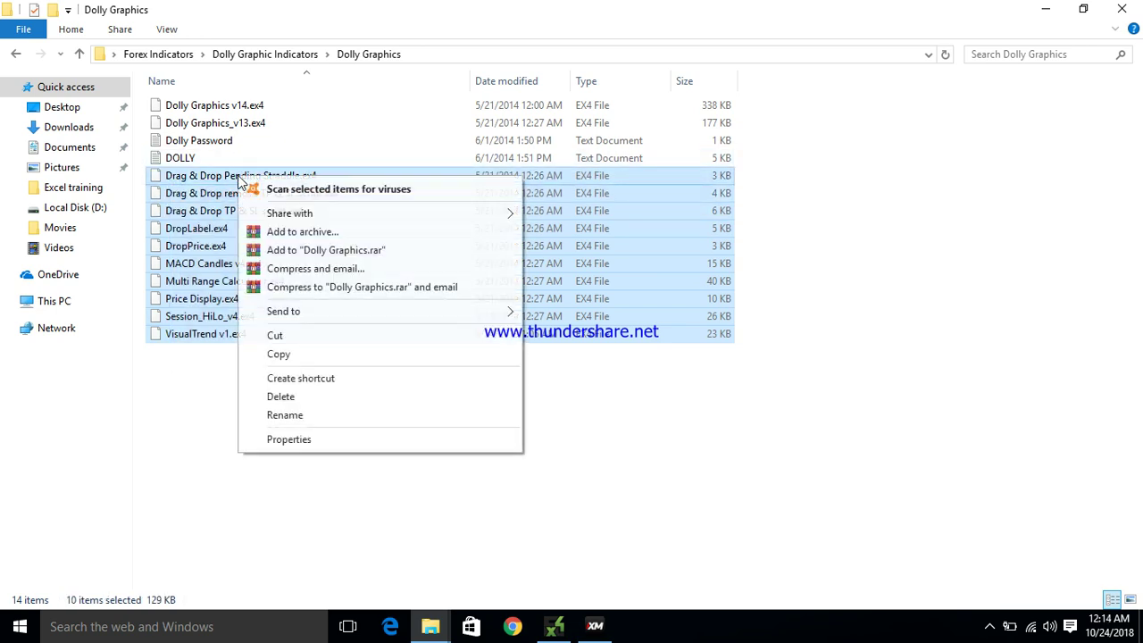
left_click(308, 358)
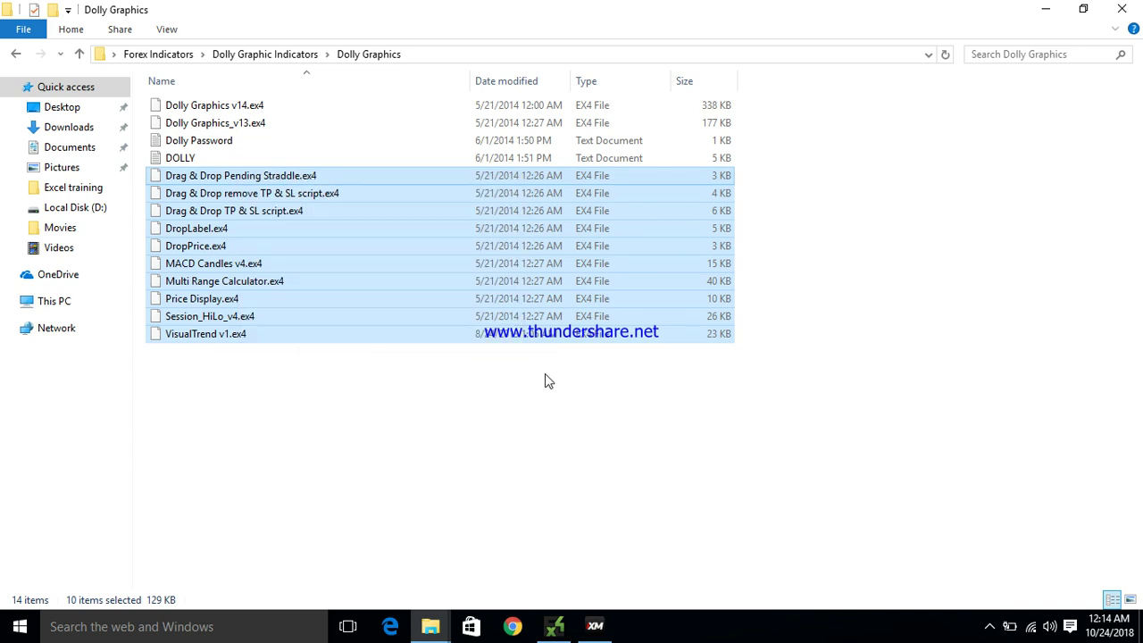
left_click(594, 626)
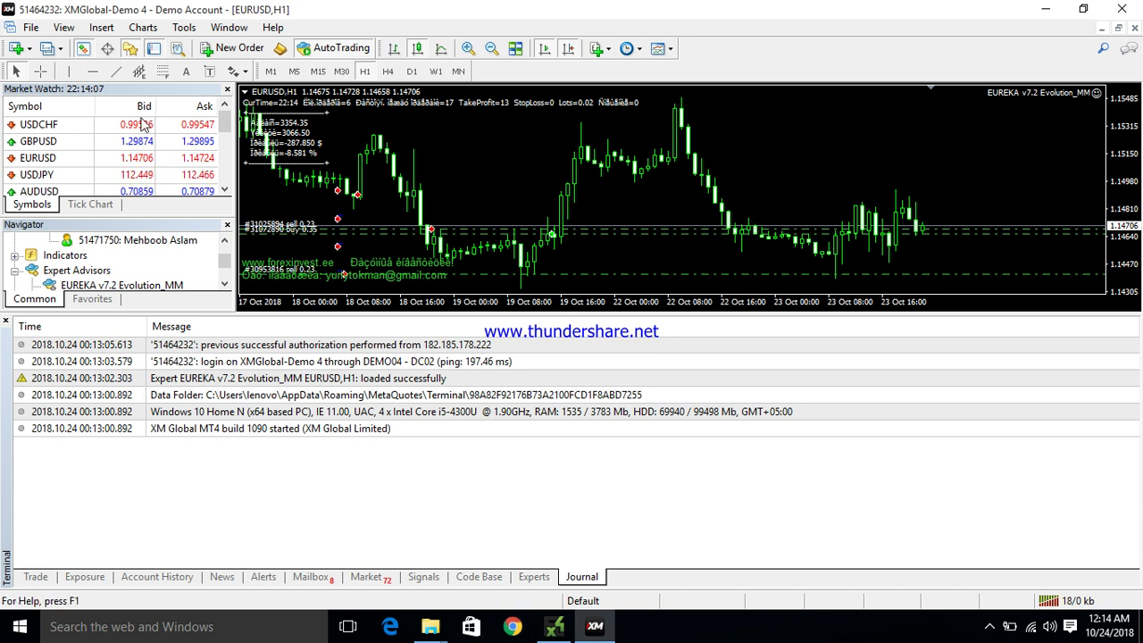
- Paste the ten helper files into the terminal's MQL4\Indicators data folder
left_click(30, 27)
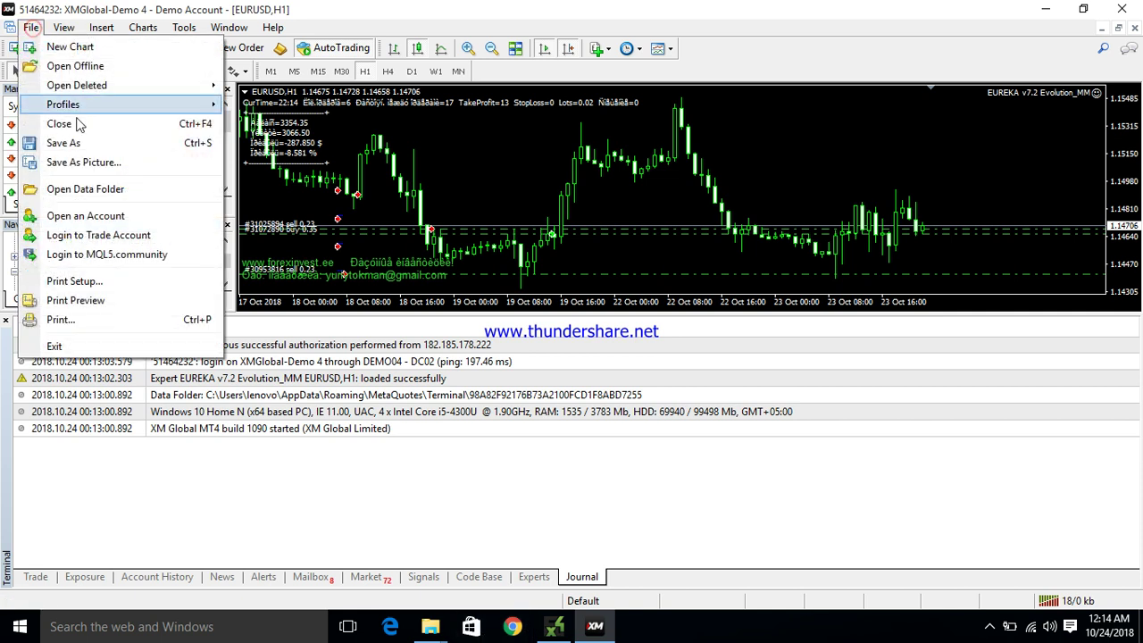
left_click(101, 190)
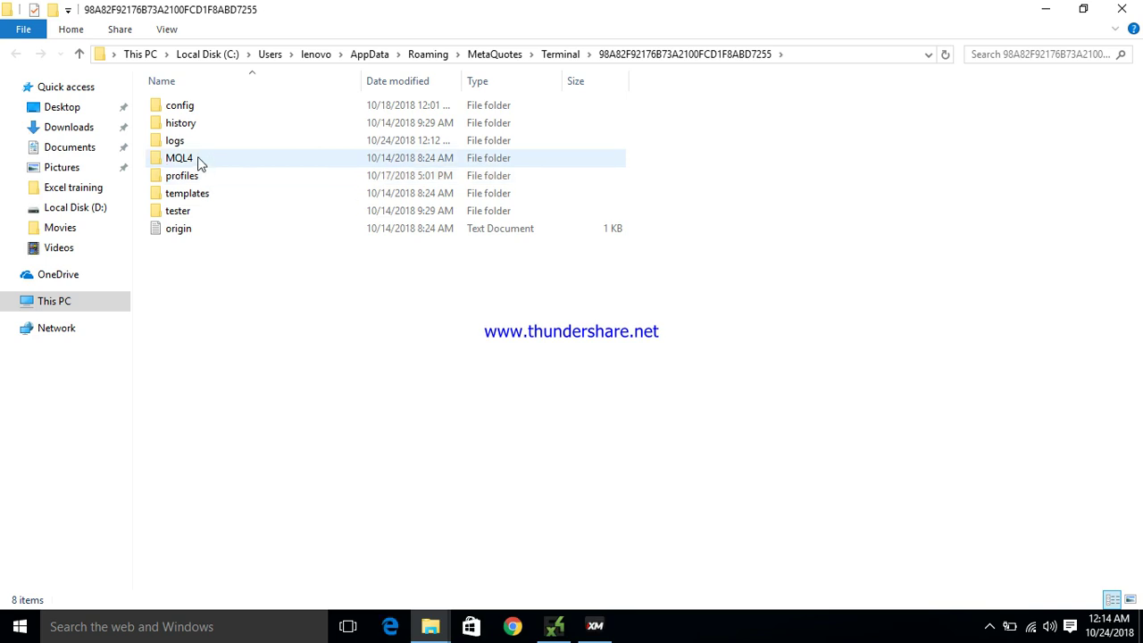
left_click(197, 158)
double_click(198, 158)
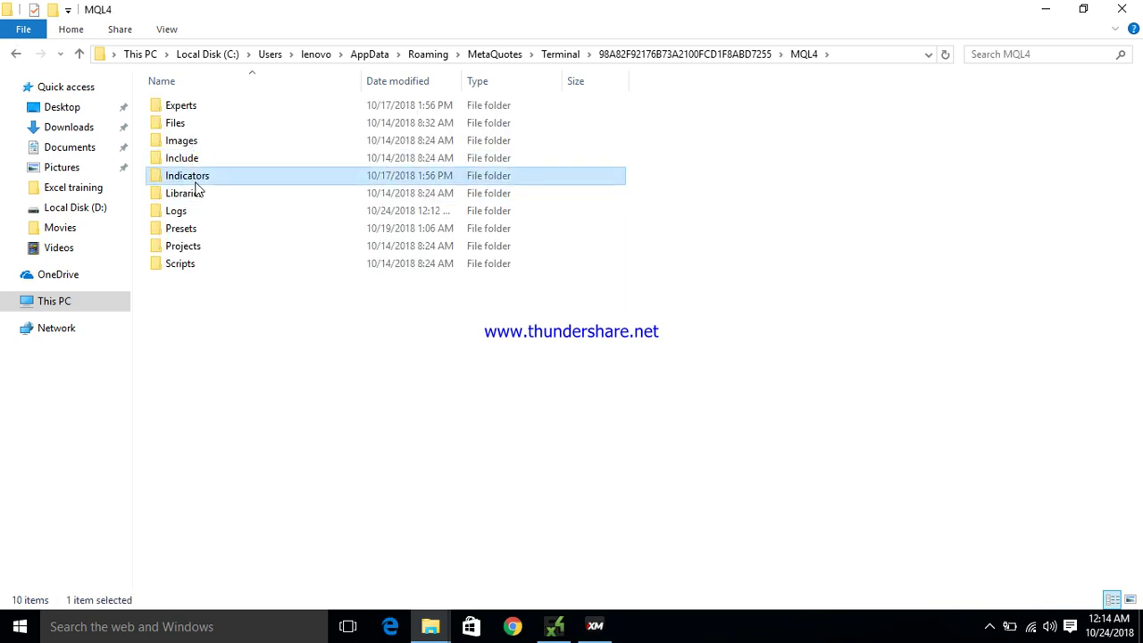
double_click(196, 177)
right_click(848, 202)
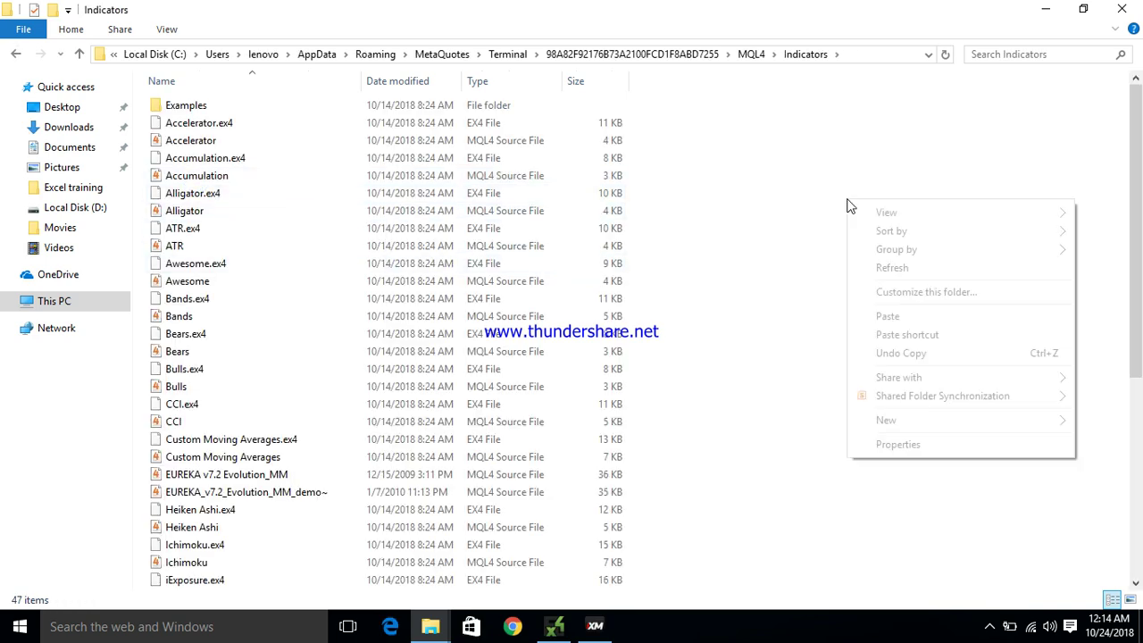
left_click(919, 314)
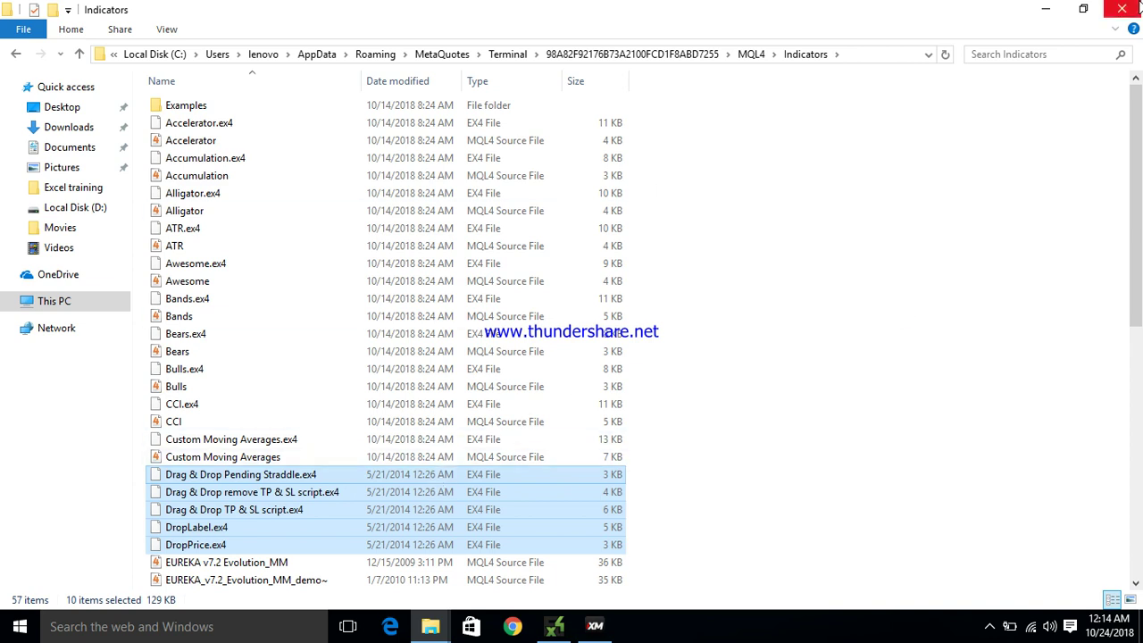
left_click(1046, 11)
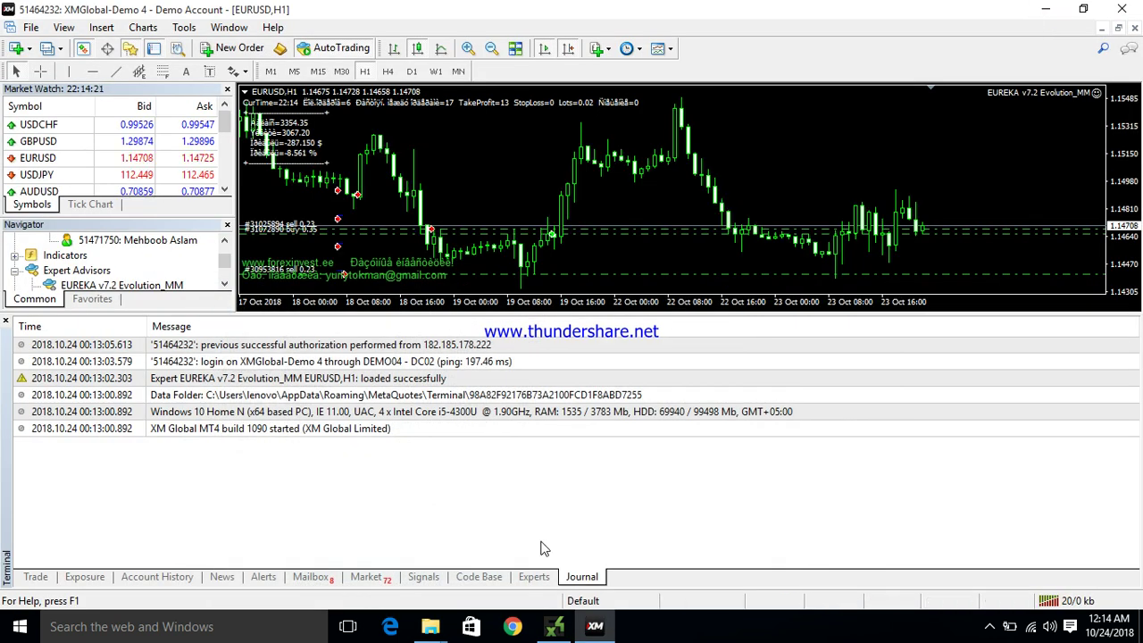
- Copy Dolly Graphics v14.ex4 into MQL4\Indicators as well, then close that folder window
left_click(429, 626)
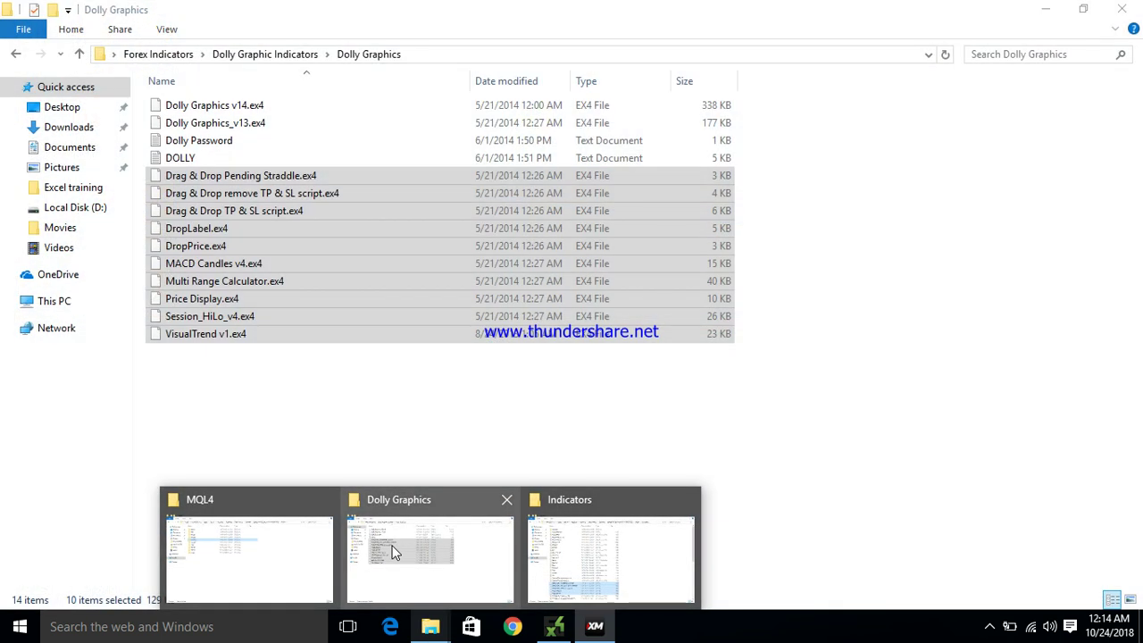
left_click(390, 545)
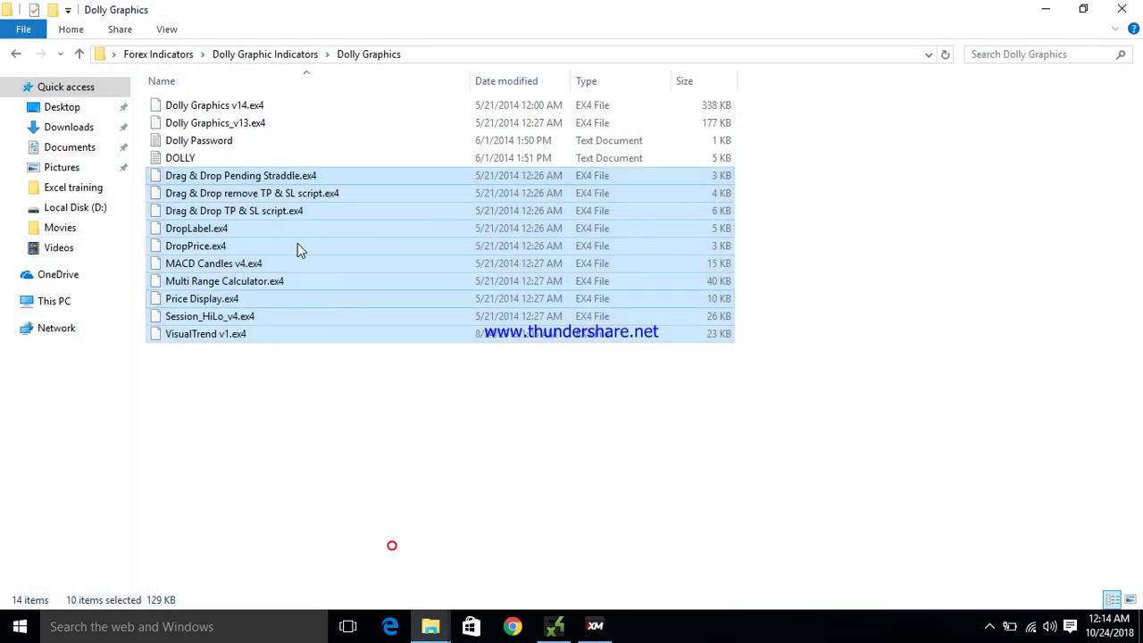
right_click(250, 104)
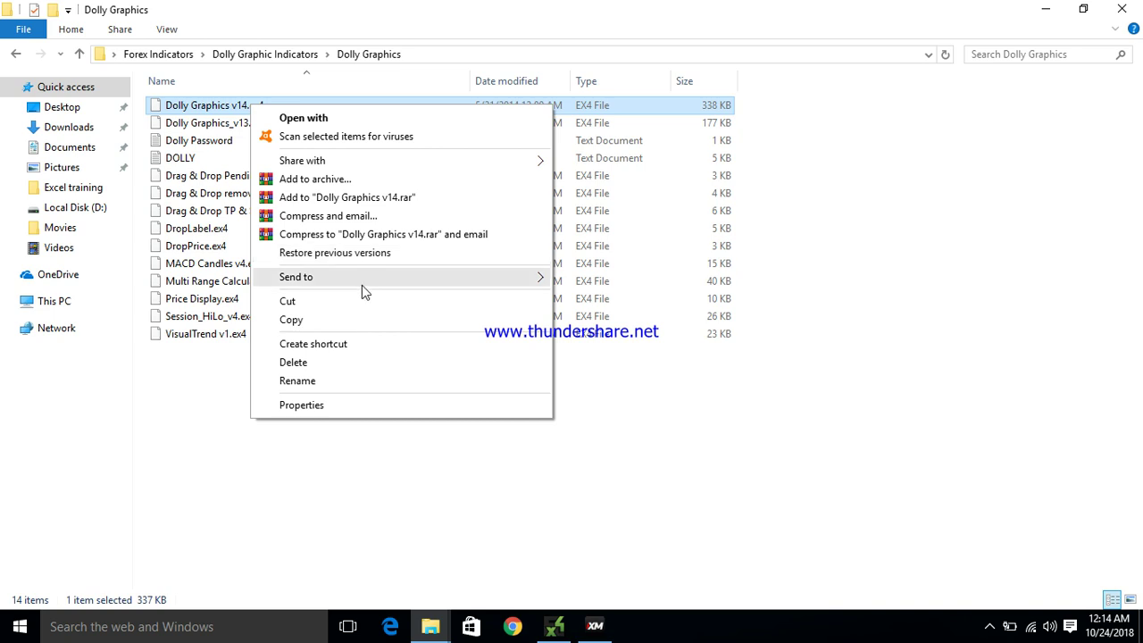
left_click(332, 321)
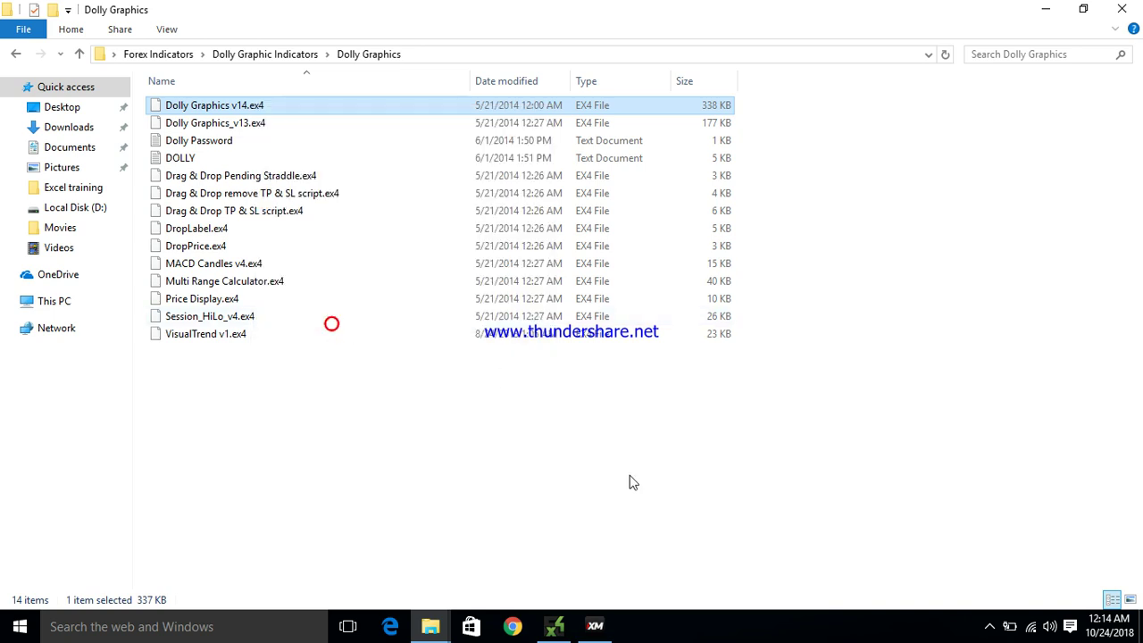
left_click(594, 624)
mouse_move(430, 627)
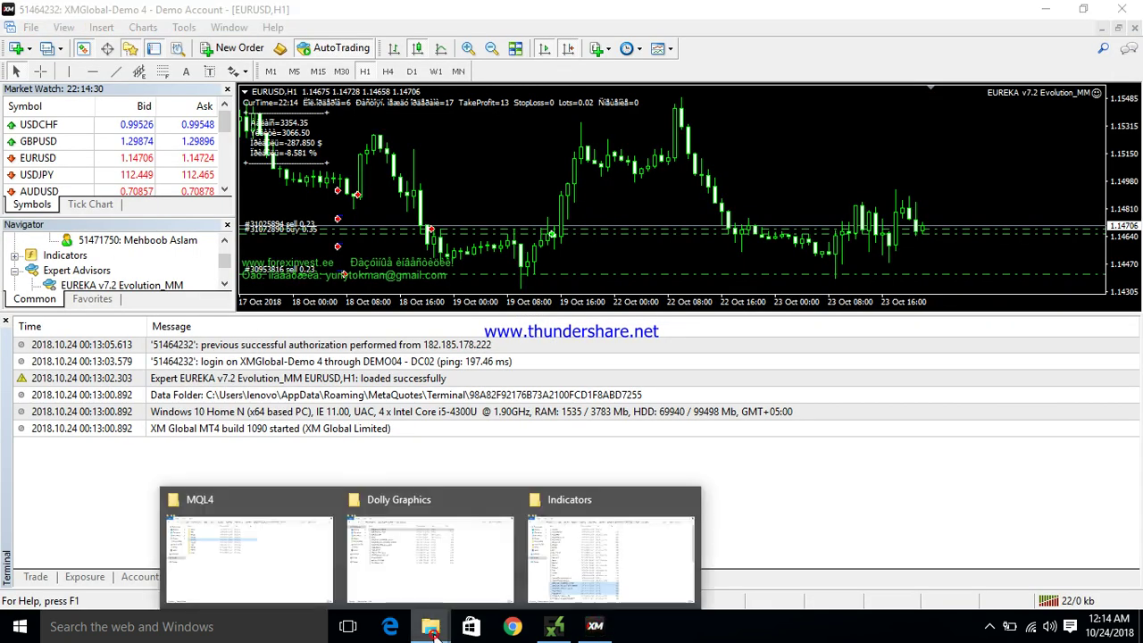
left_click(633, 552)
right_click(901, 257)
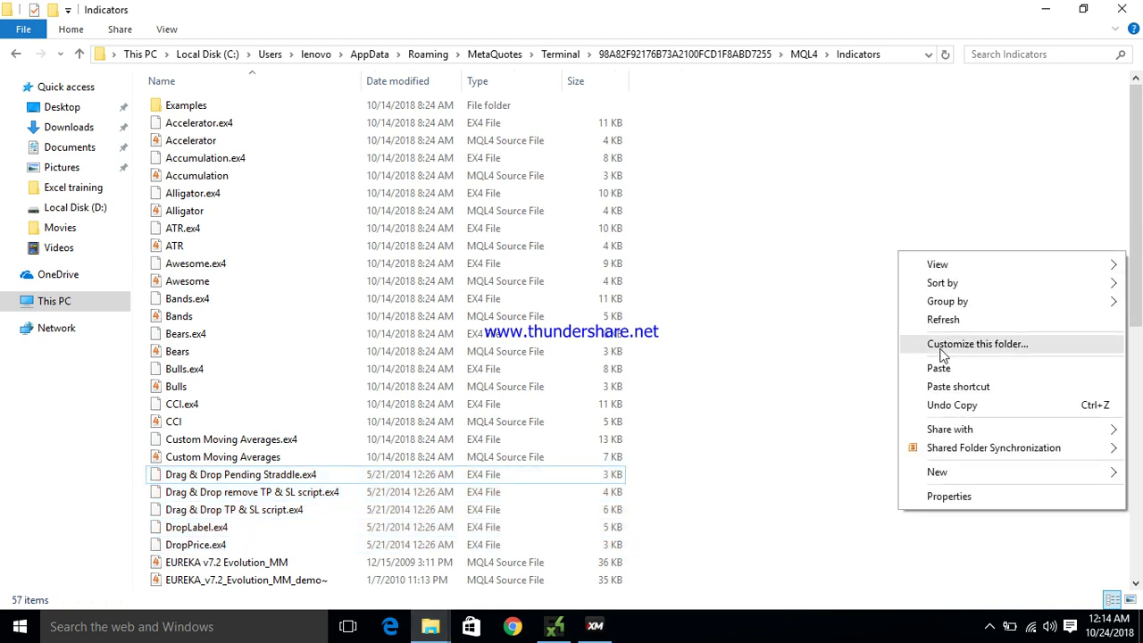
left_click(945, 368)
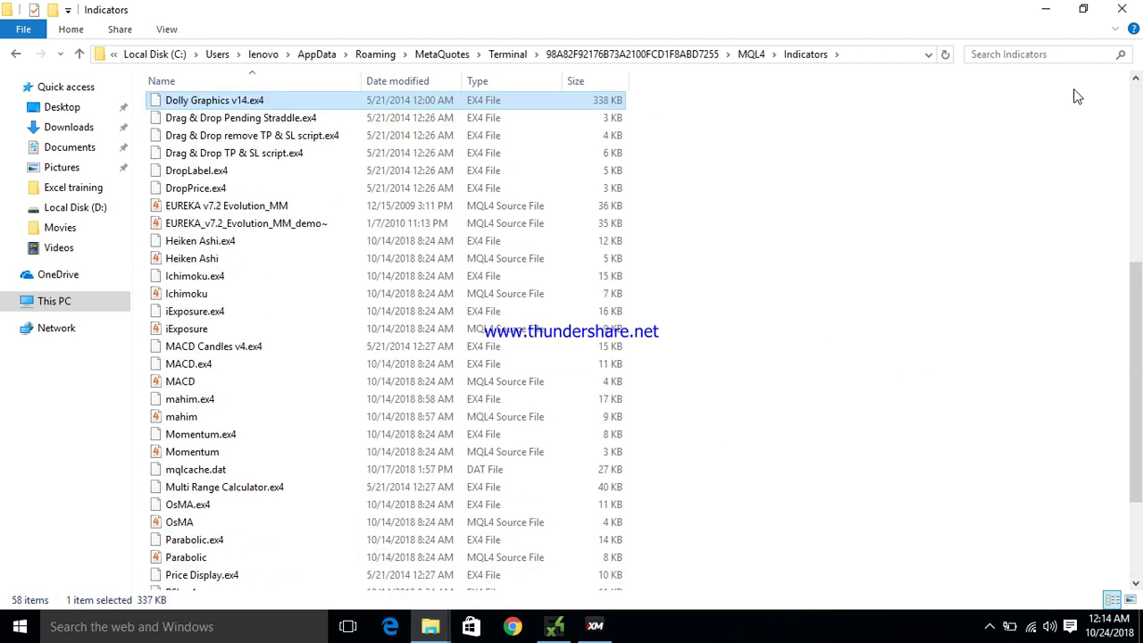
left_click(1123, 10)
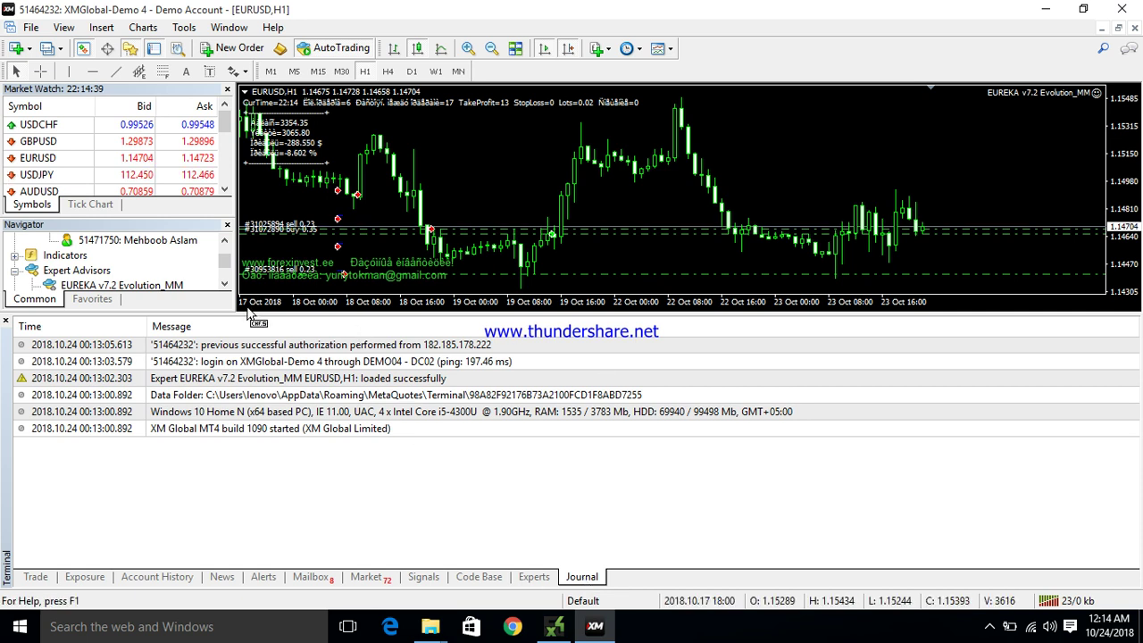
- Enlarge the chart area, shrink the EURUSD H1 window, and open a maximized GBPUSD H1 chart
left_click_drag(257, 315, 259, 457)
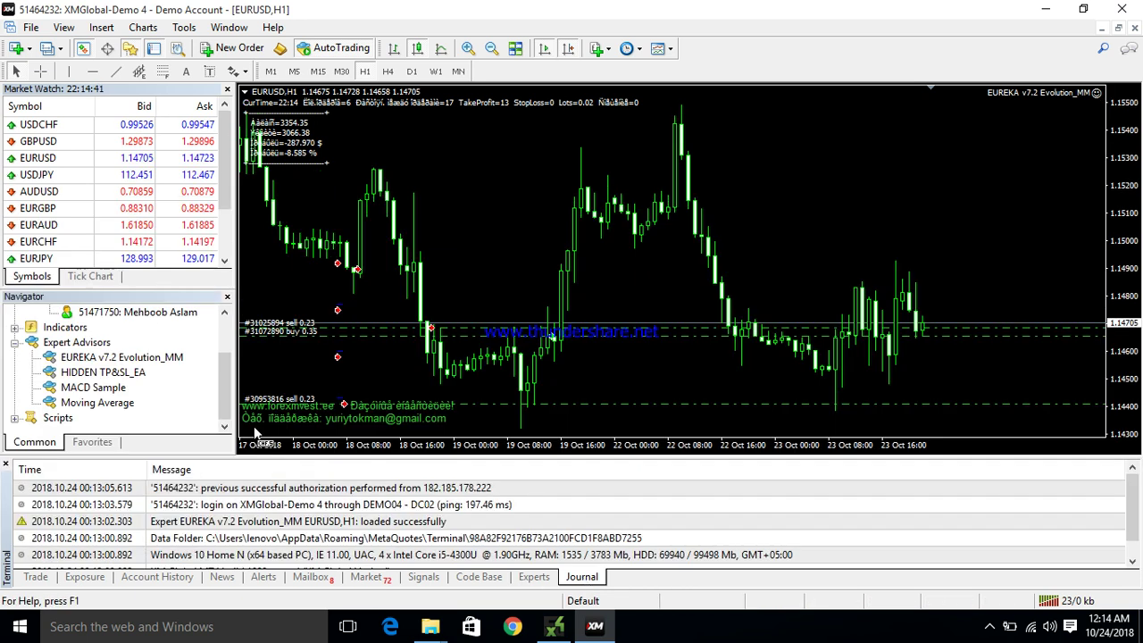
left_click(515, 48)
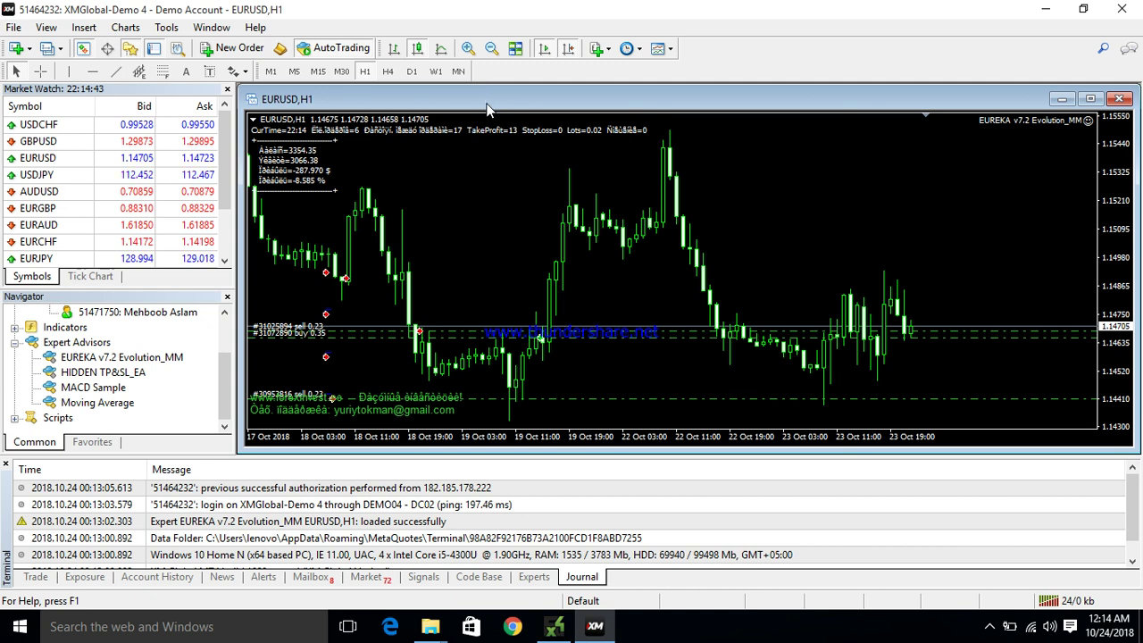
left_click_drag(488, 90, 482, 279)
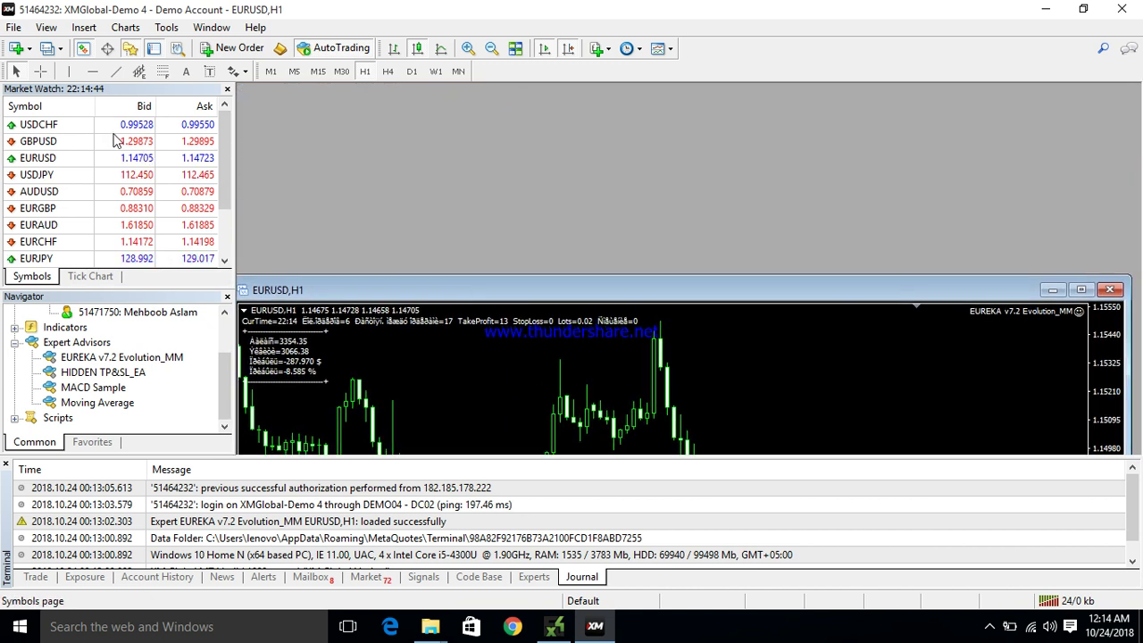
left_click_drag(115, 140, 424, 125)
double_click(423, 118)
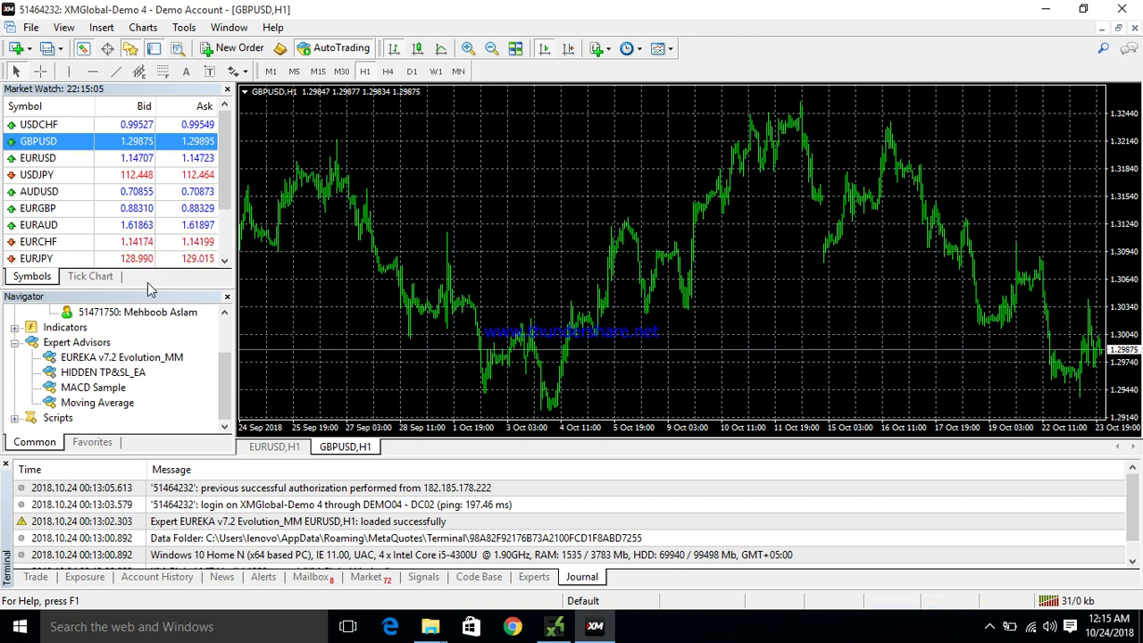
- Refresh the Navigator's Indicators list so the newly copied indicators appear
left_click(14, 343)
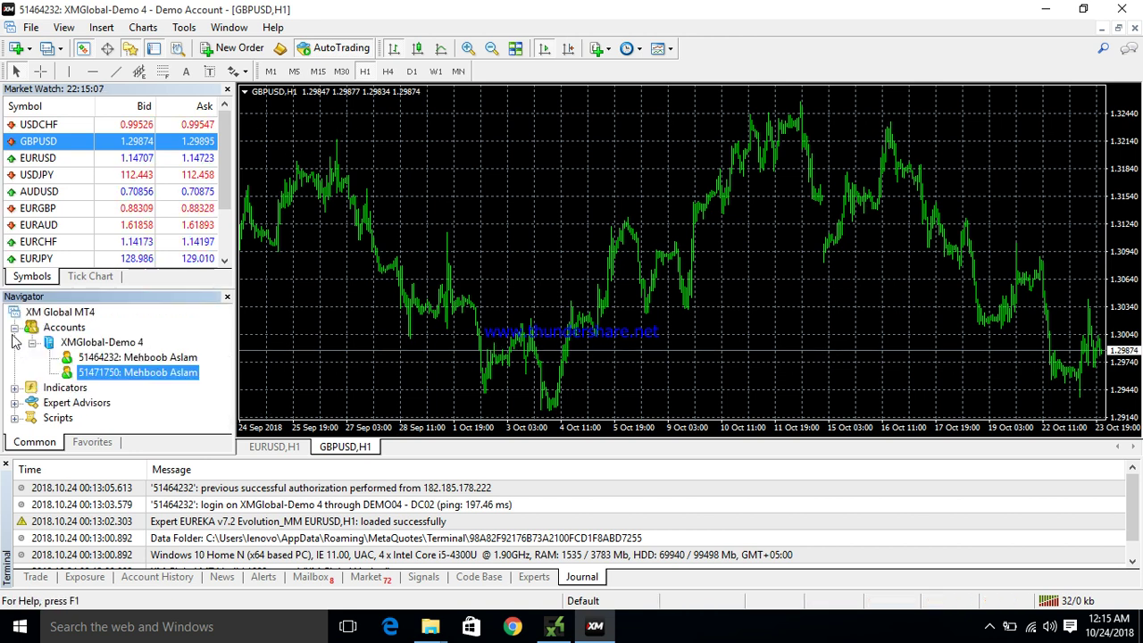
left_click(15, 388)
right_click(90, 373)
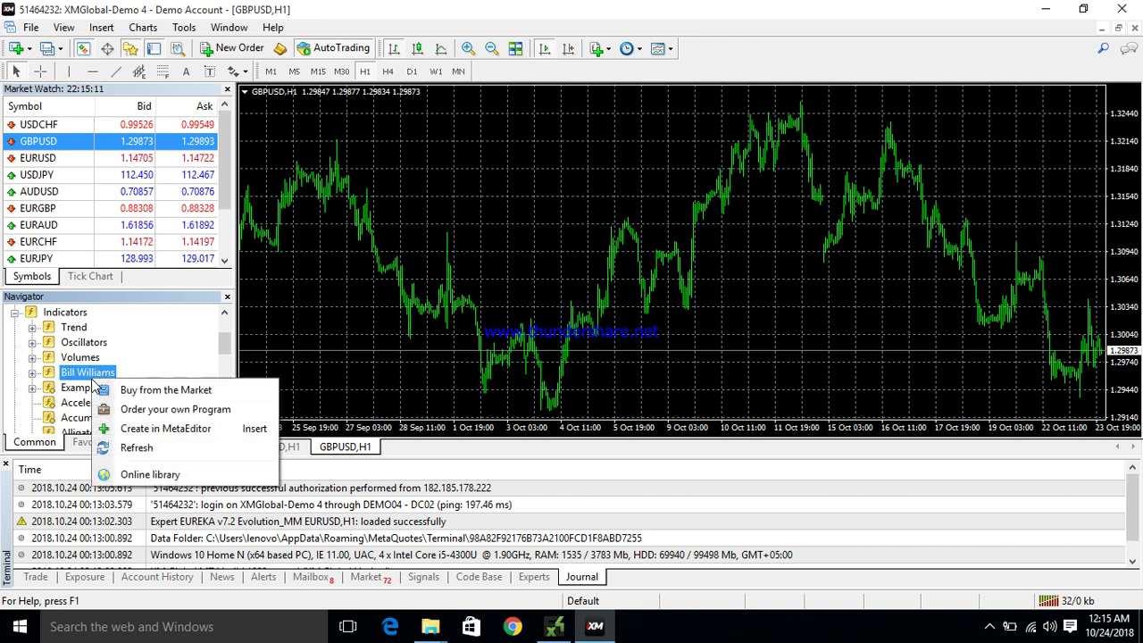
left_click(127, 449)
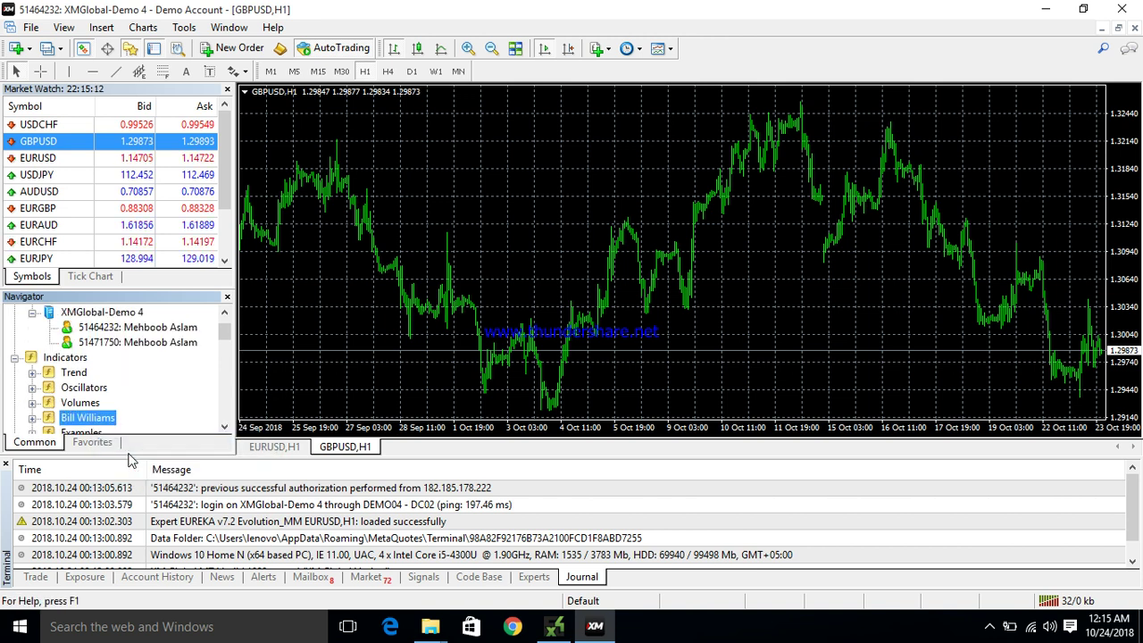
- Scroll to Dolly Graphics v14 and drag it onto the GBPUSD chart
left_click(225, 426)
scroll(225, 426, "down", 3)
scroll(225, 426, "down", 3)
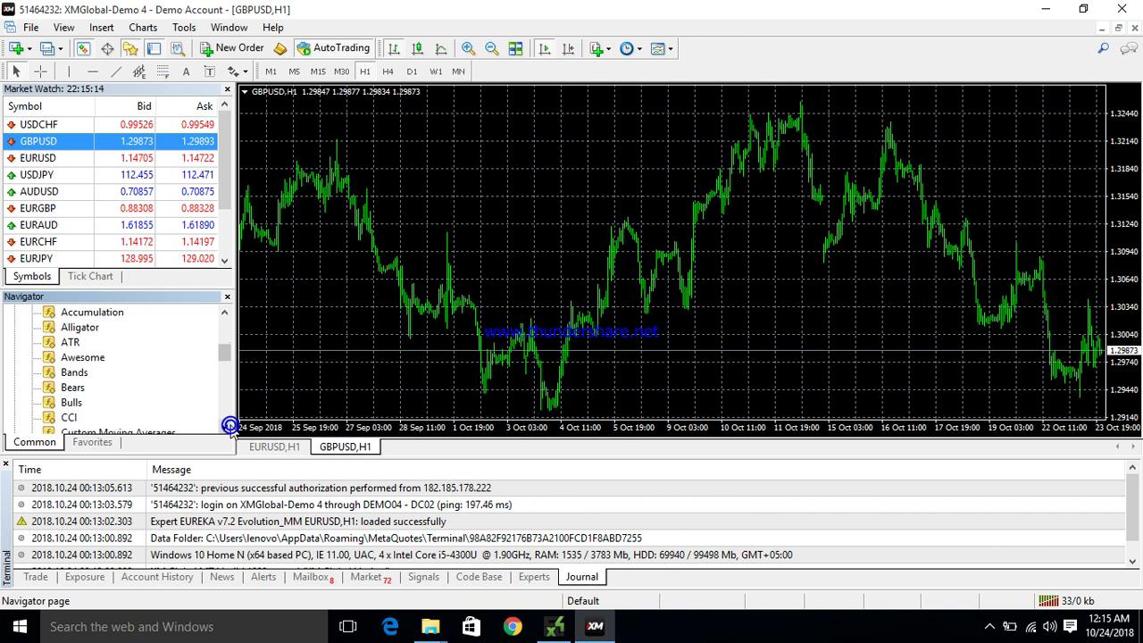
scroll(225, 426, "down", 3)
scroll(225, 426, "down", 1)
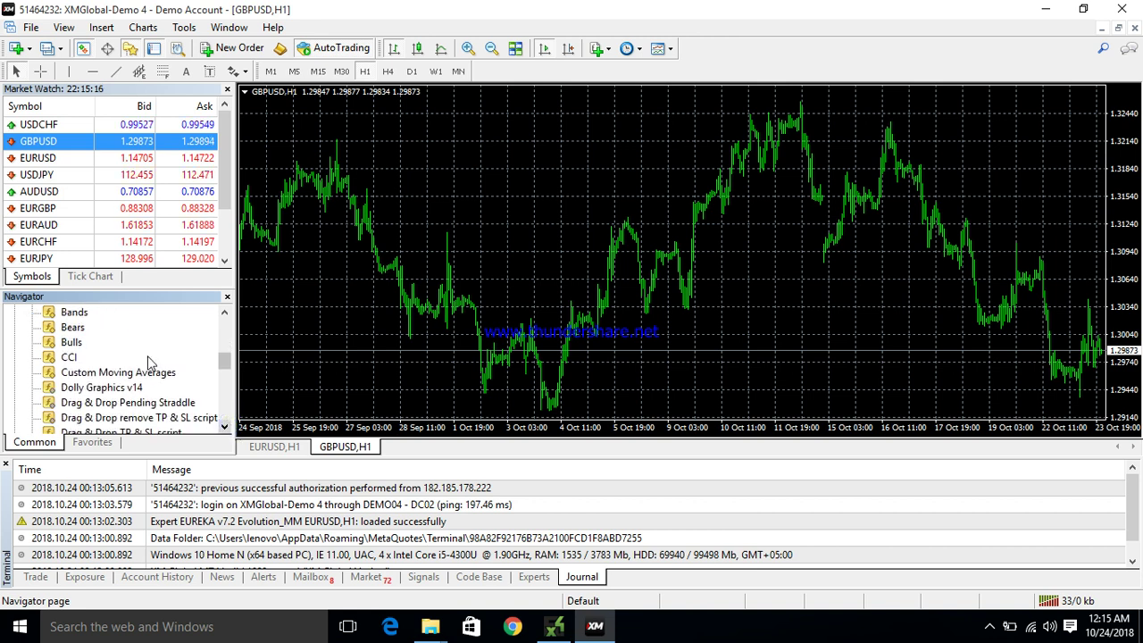
left_click(100, 389)
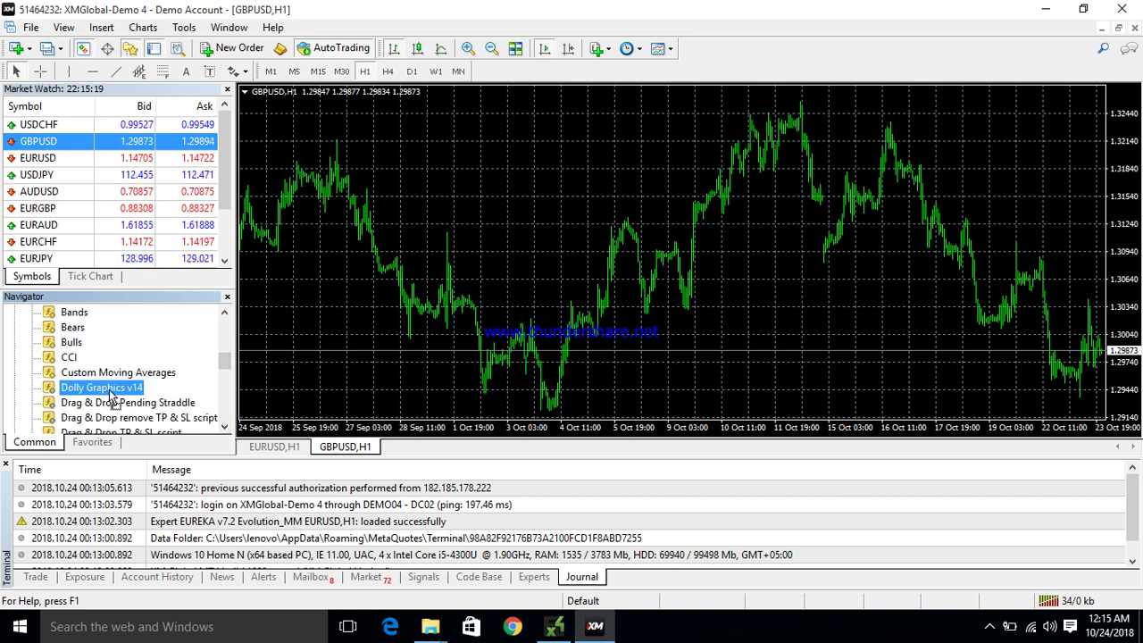
left_click_drag(308, 295, 363, 268)
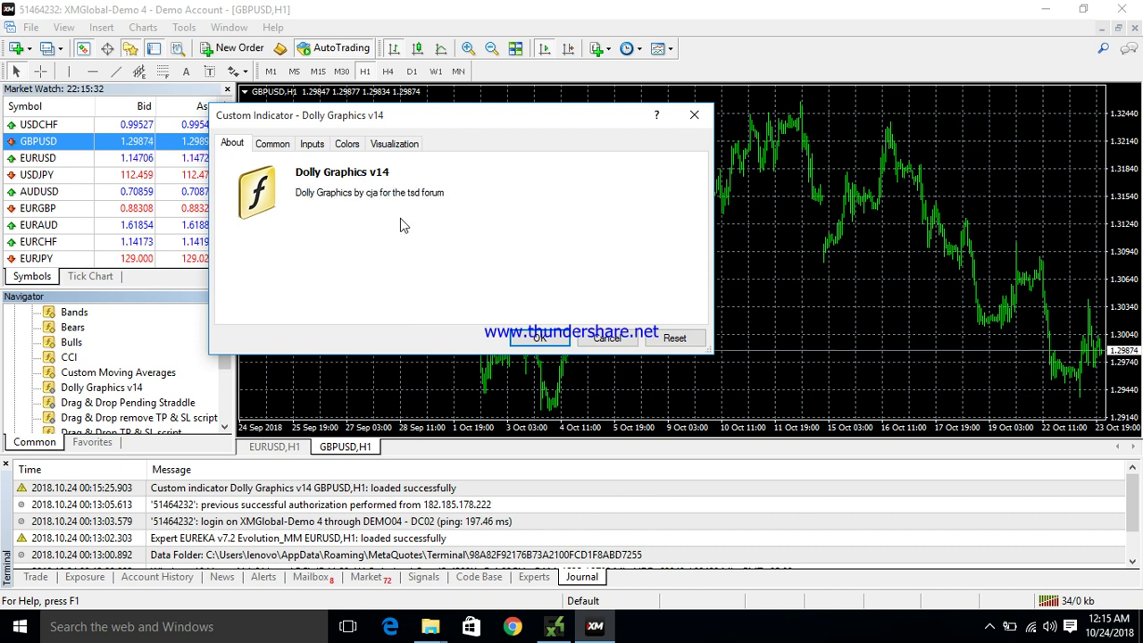
- Review Dolly Graphics v14's Common and Inputs tabs, close without a password, and minimize MetaTrader
left_click(275, 145)
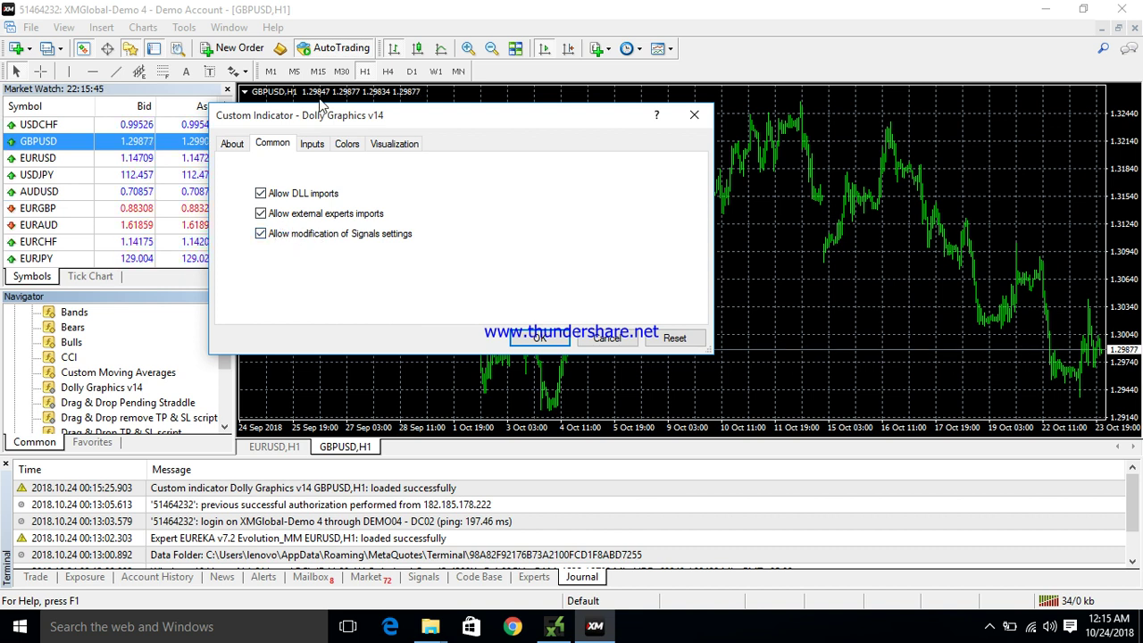
left_click(312, 144)
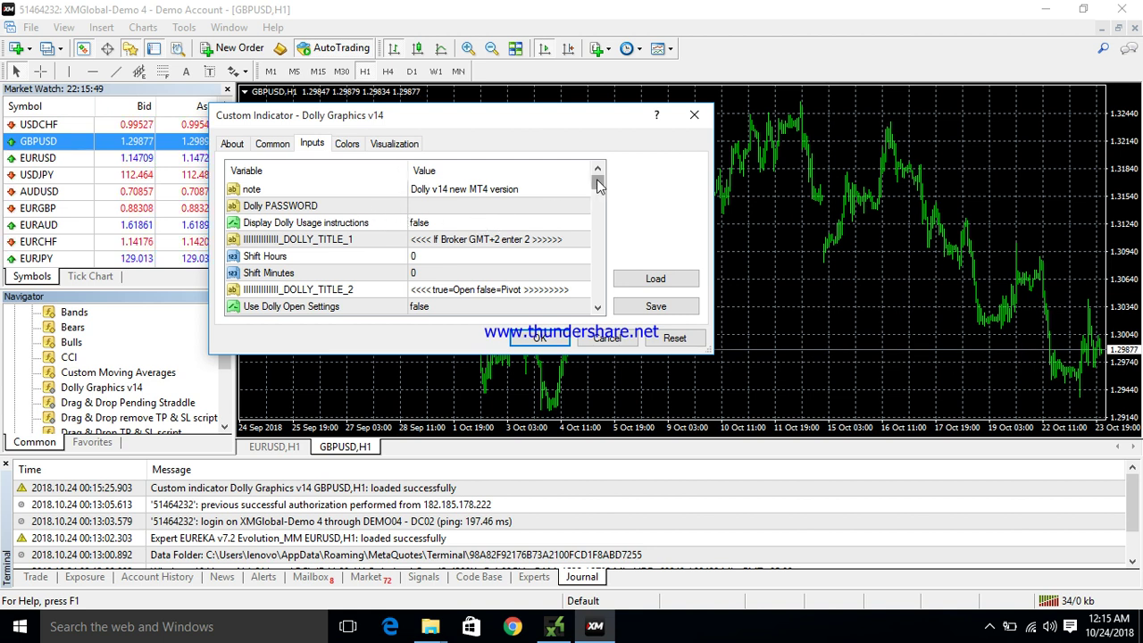
left_click_drag(599, 181, 600, 183)
double_click(445, 213)
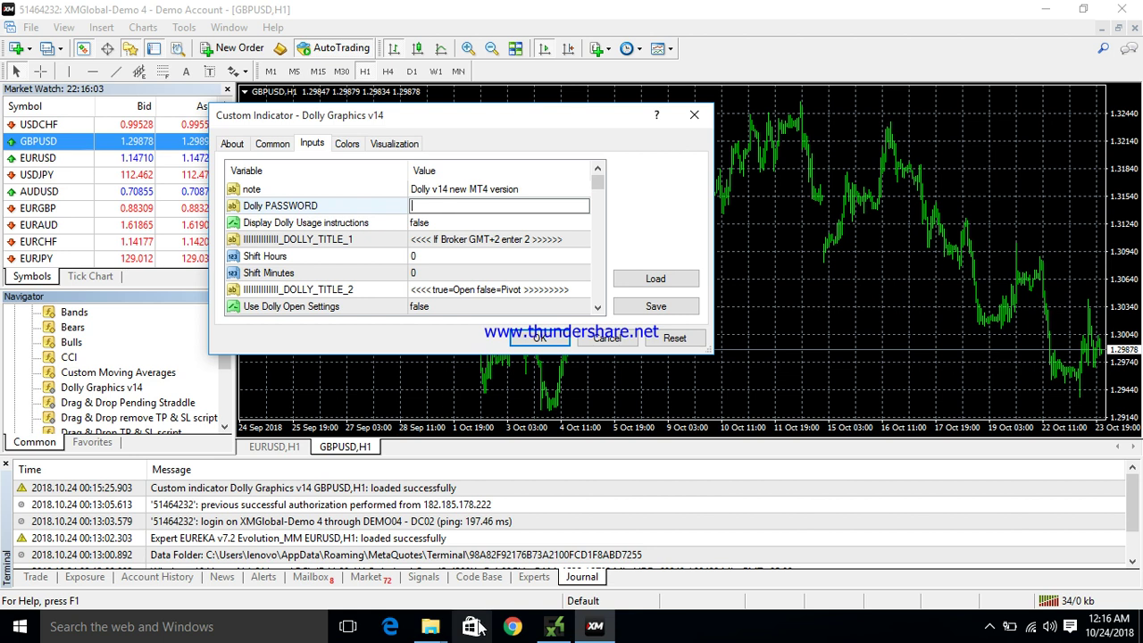
left_click(701, 114)
left_click(1061, 11)
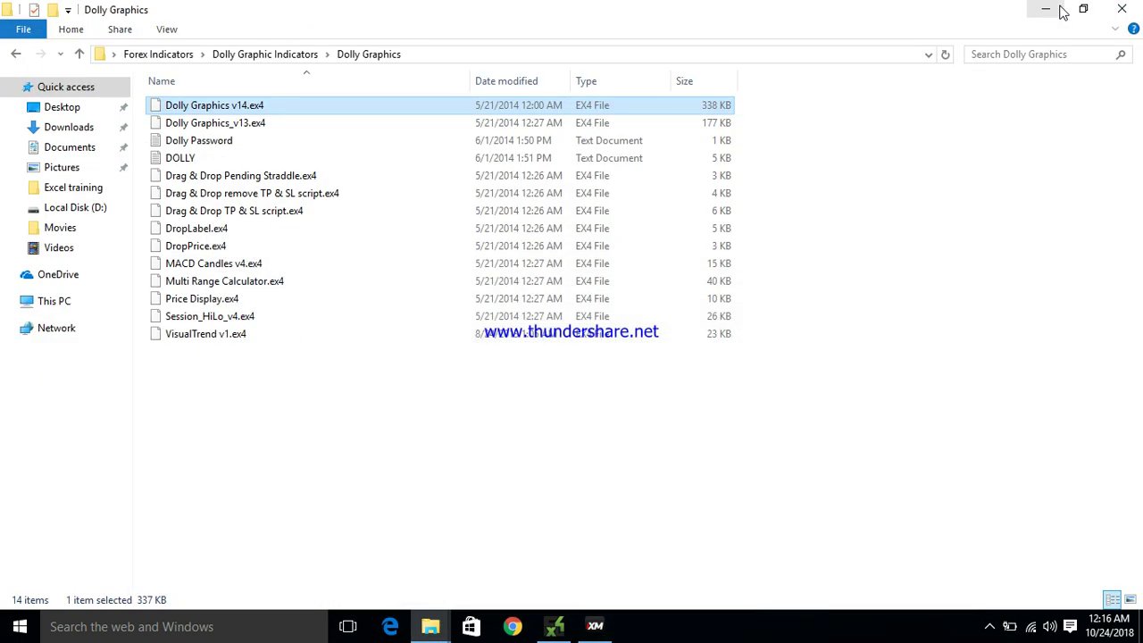
- Open the Dolly Password note from Forex Indicators > Dolly Graphic Indicators > Dolly Graphics
left_click(1046, 9)
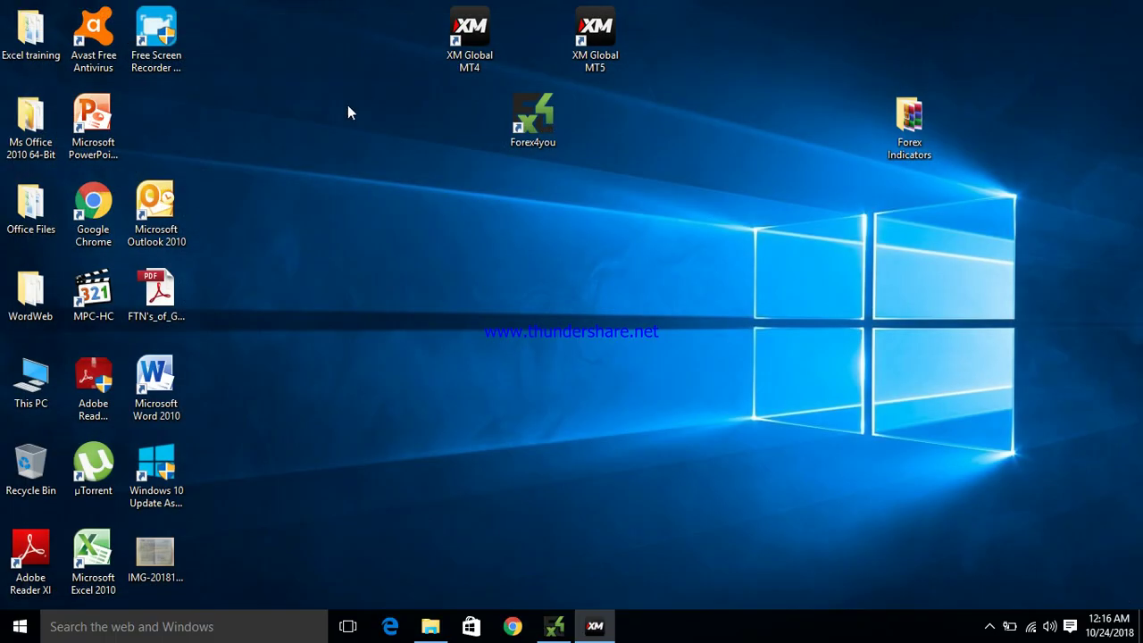
double_click(909, 120)
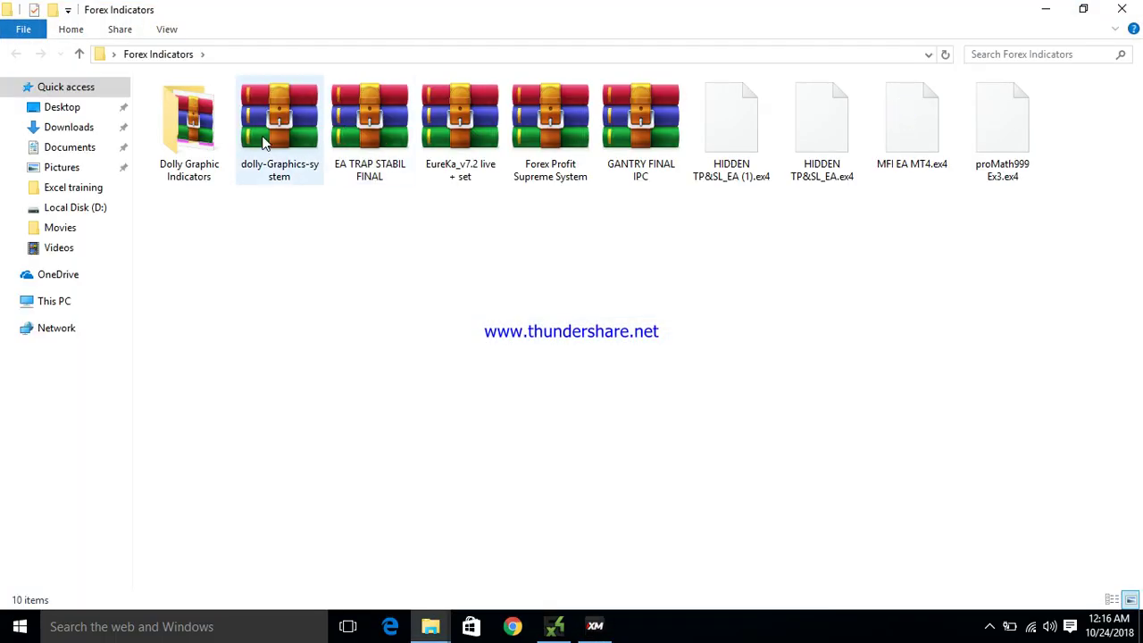
double_click(198, 116)
double_click(211, 107)
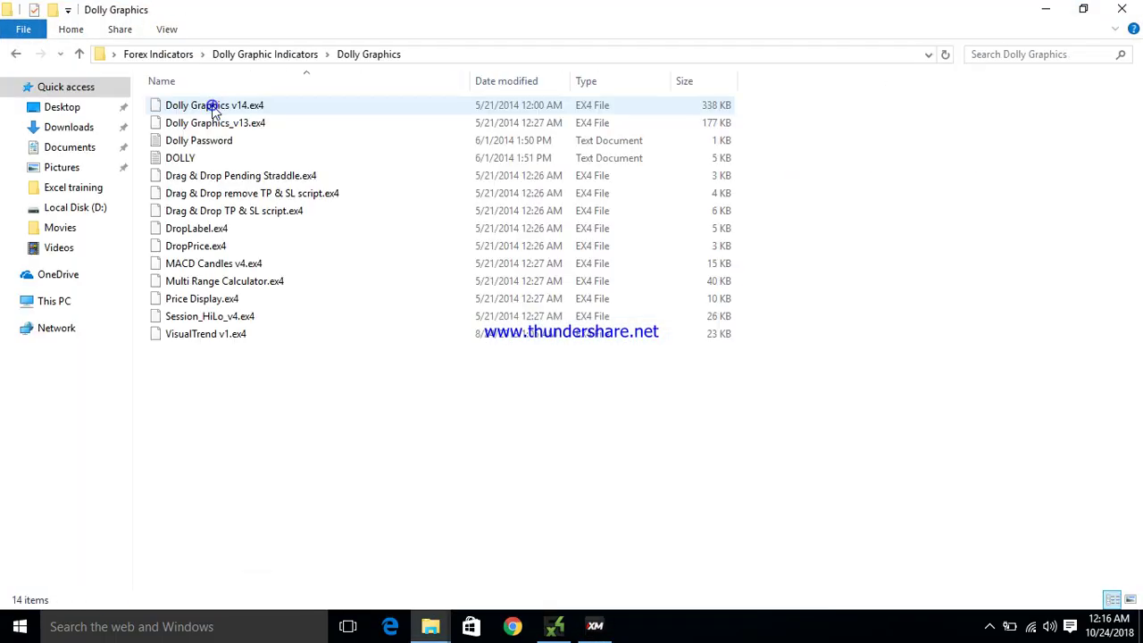
double_click(204, 140)
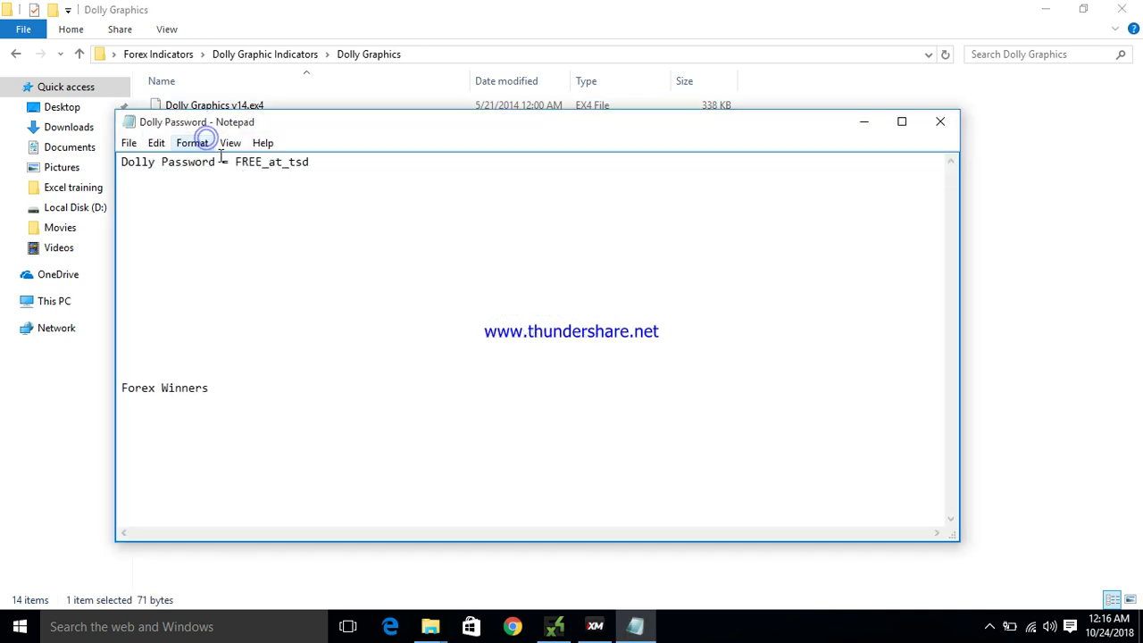
- Copy the Dolly password from the note, close Notepad and bring MetaTrader 4 back
left_click_drag(316, 163, 237, 163)
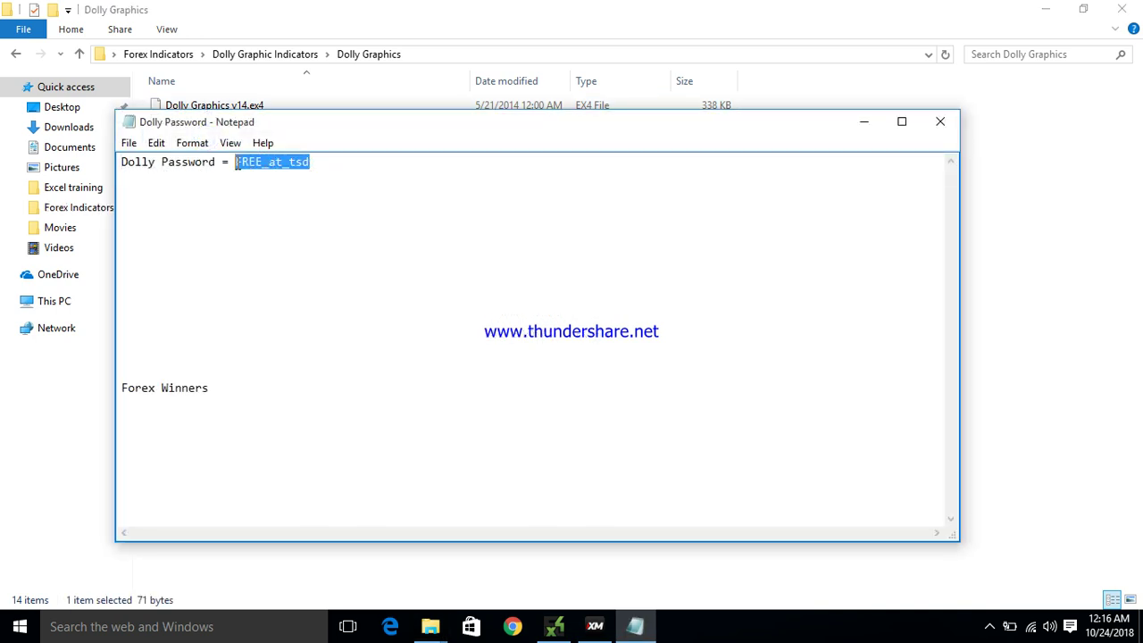
right_click(237, 162)
left_click(282, 218)
left_click(939, 122)
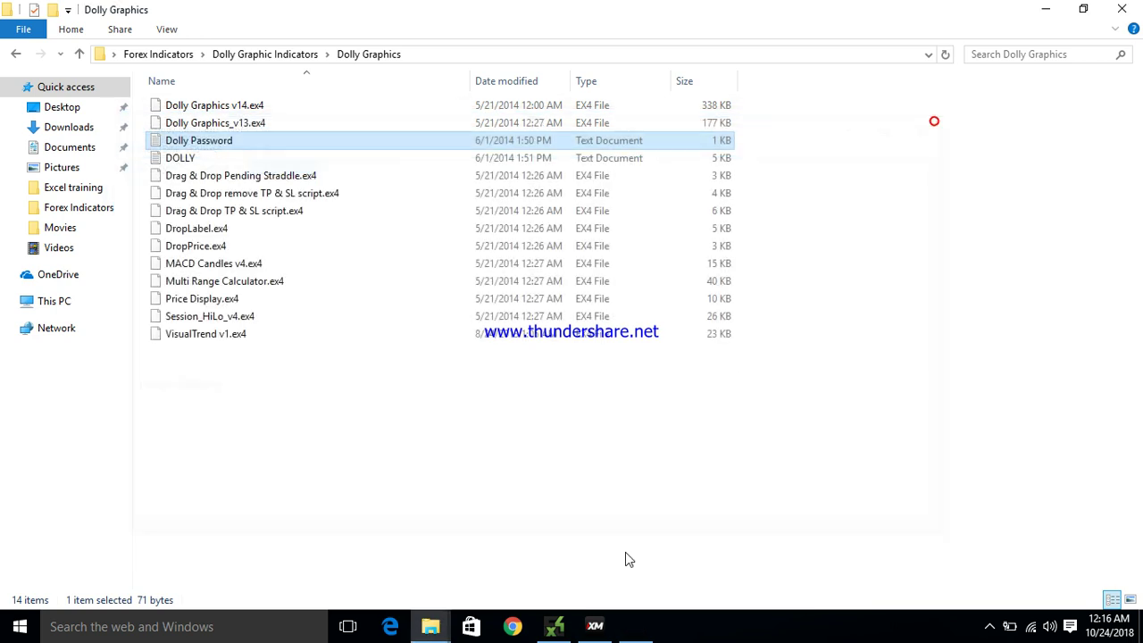
left_click(585, 628)
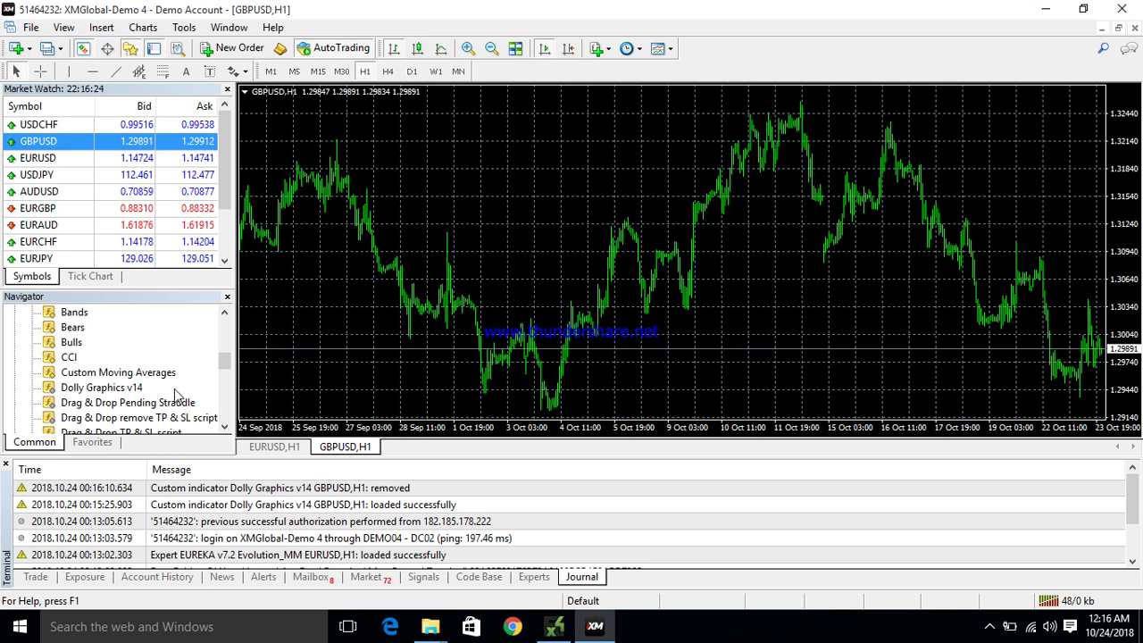
- Attach Dolly Graphics v14 to the GBPUSD chart and enter the copied Dolly password
left_click_drag(133, 388, 543, 266)
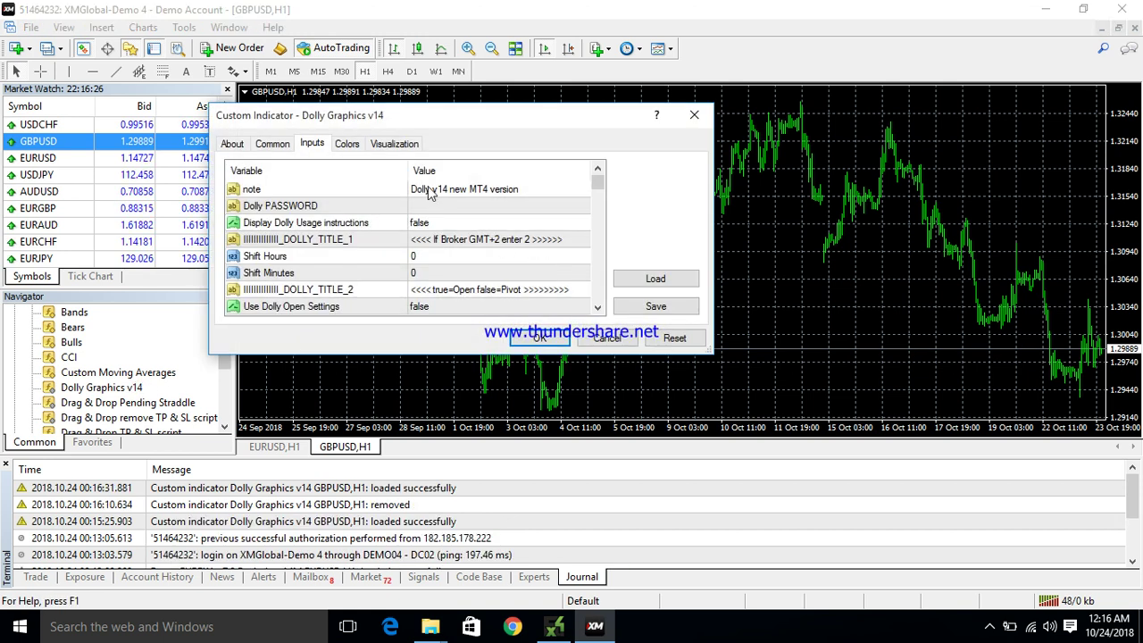
double_click(431, 204)
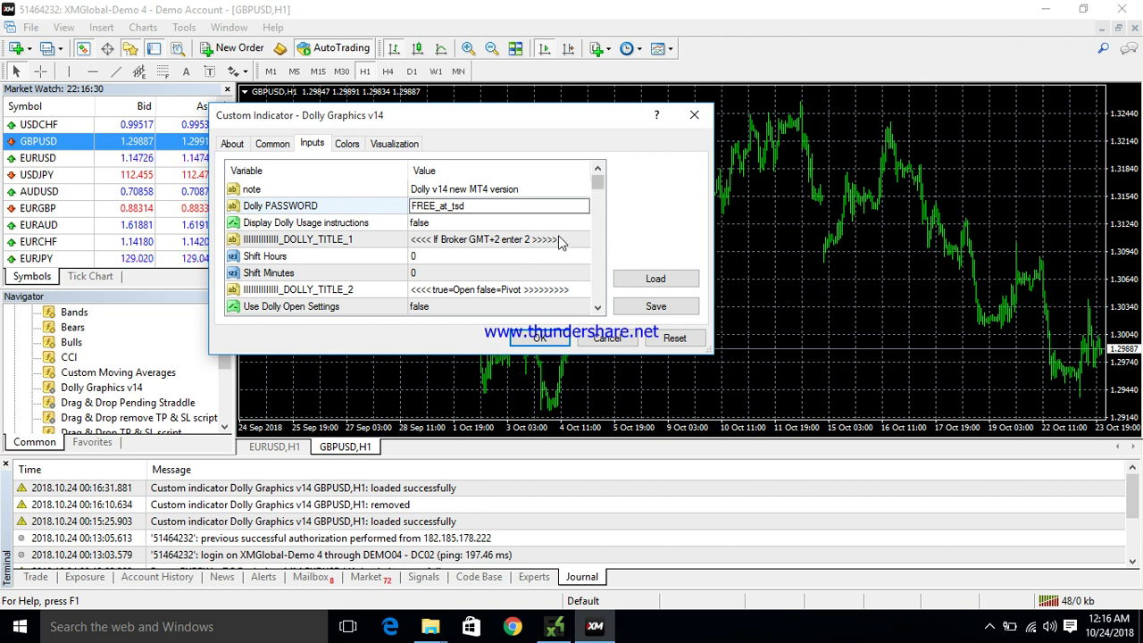
left_click(354, 225)
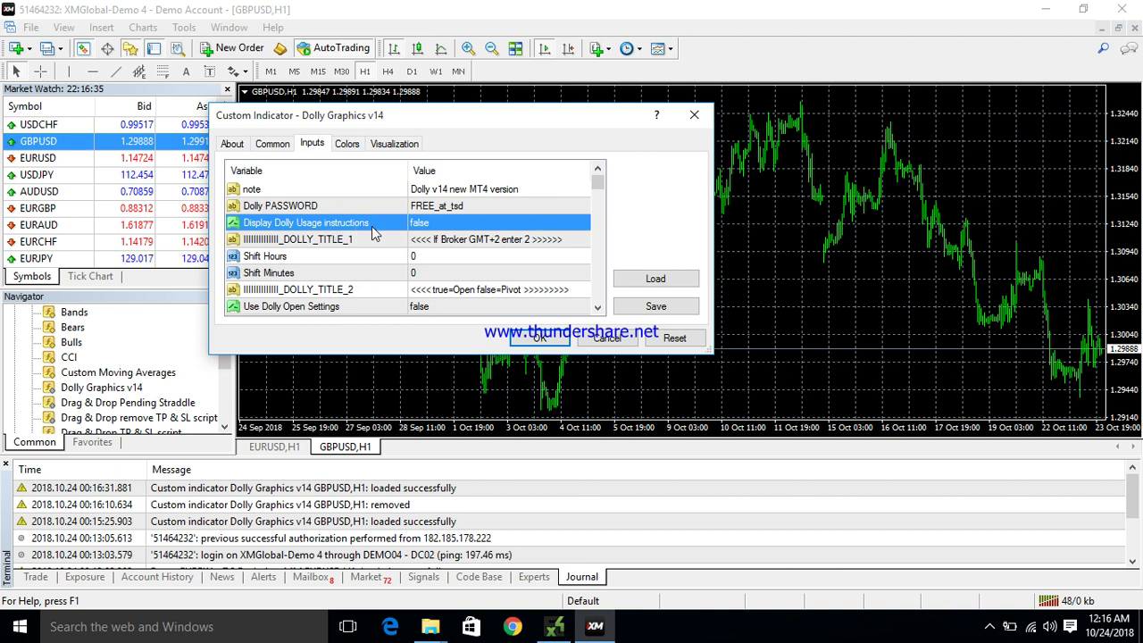
- Leave the usage instructions option set to false after briefly toggling it on
left_click(522, 228)
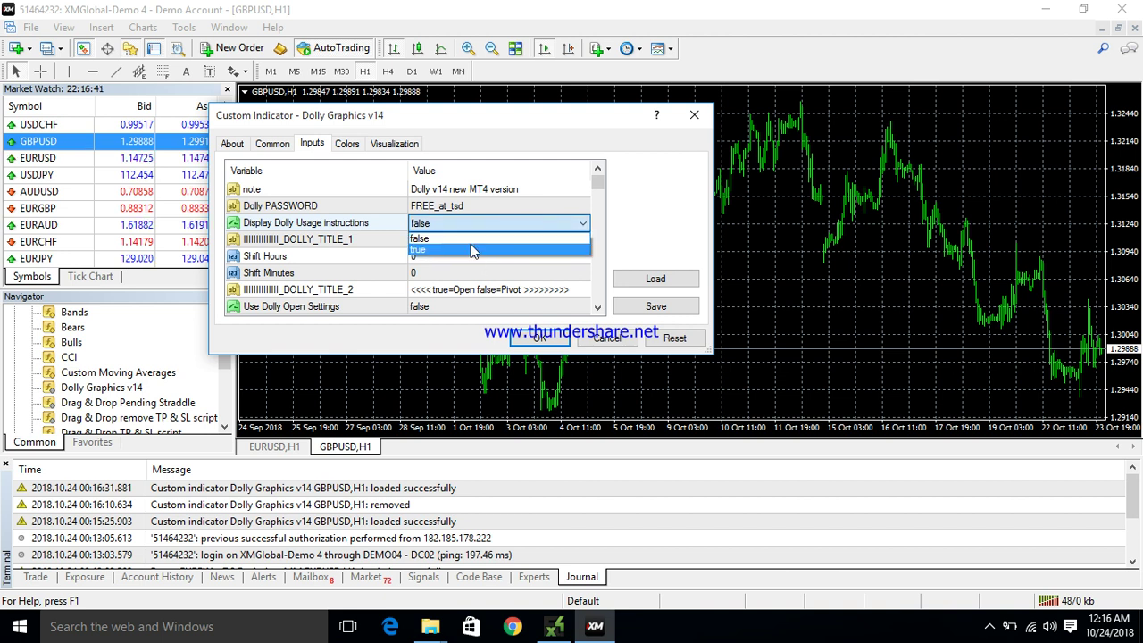
left_click(464, 251)
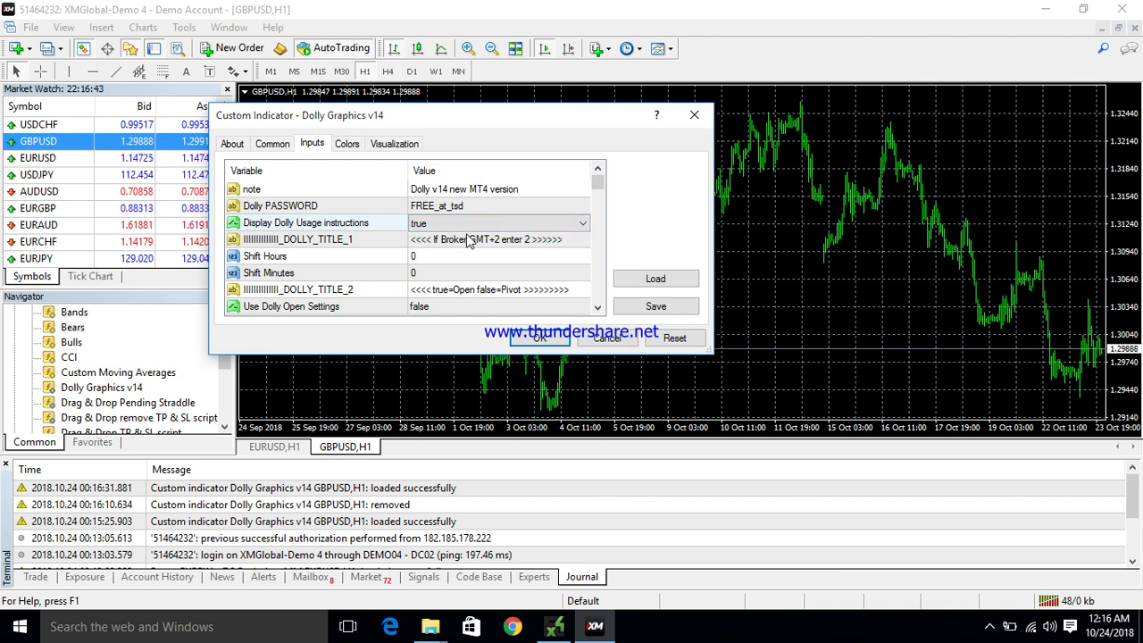
left_click(477, 230)
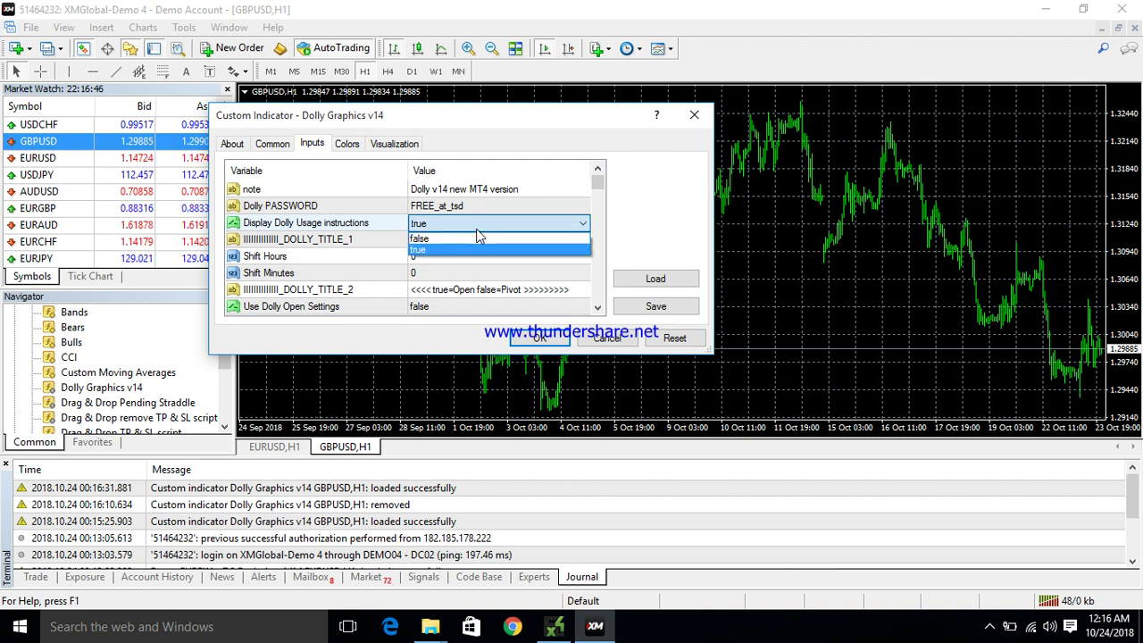
double_click(477, 230)
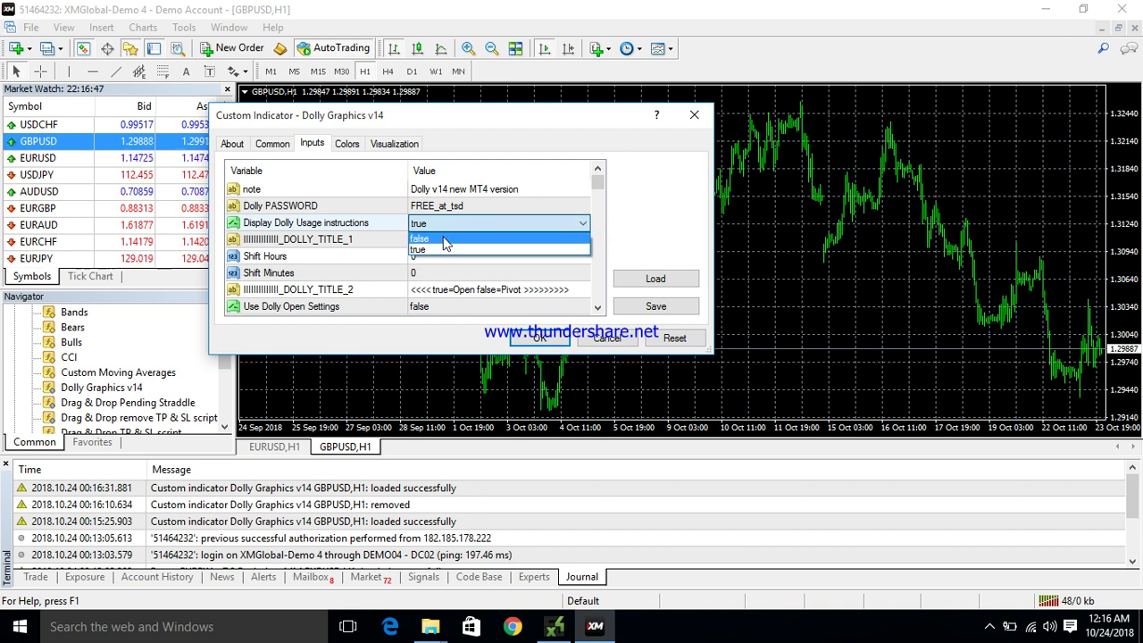
left_click(443, 239)
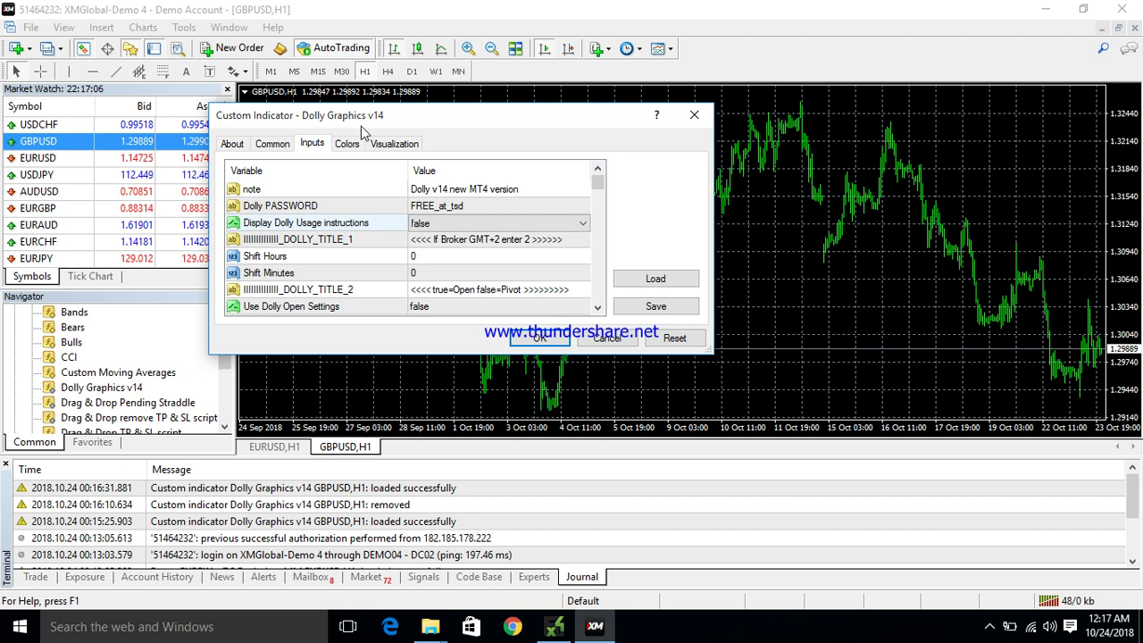
- Keep All timeframes checked in Visualization and apply the Dolly Graphics v14 settings with OK
left_click(346, 148)
left_click(388, 148)
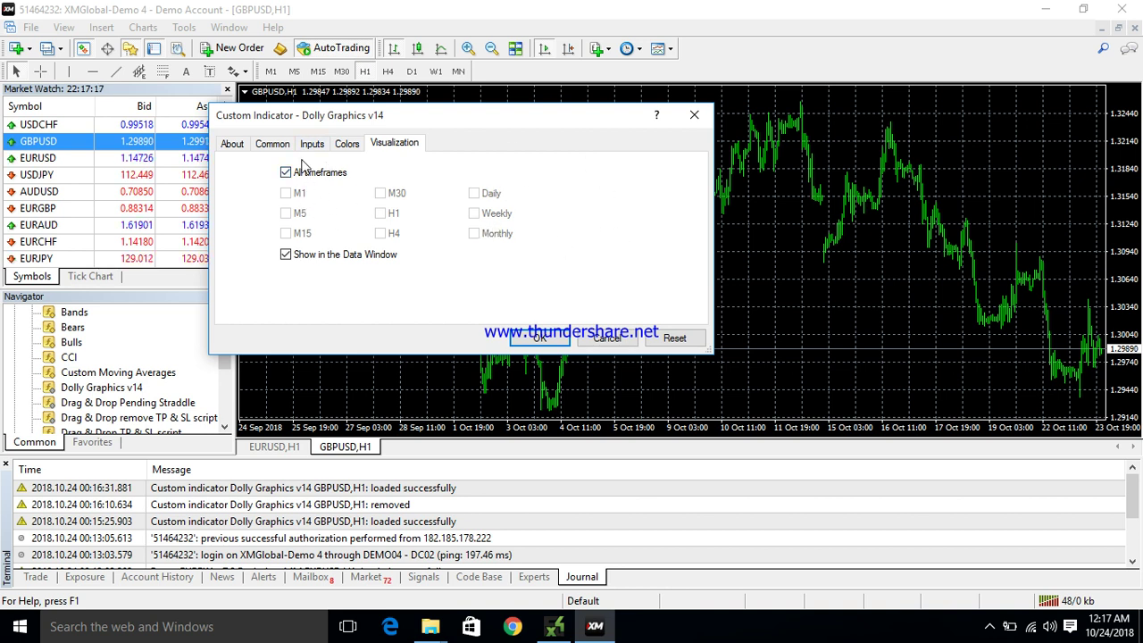
left_click(302, 174)
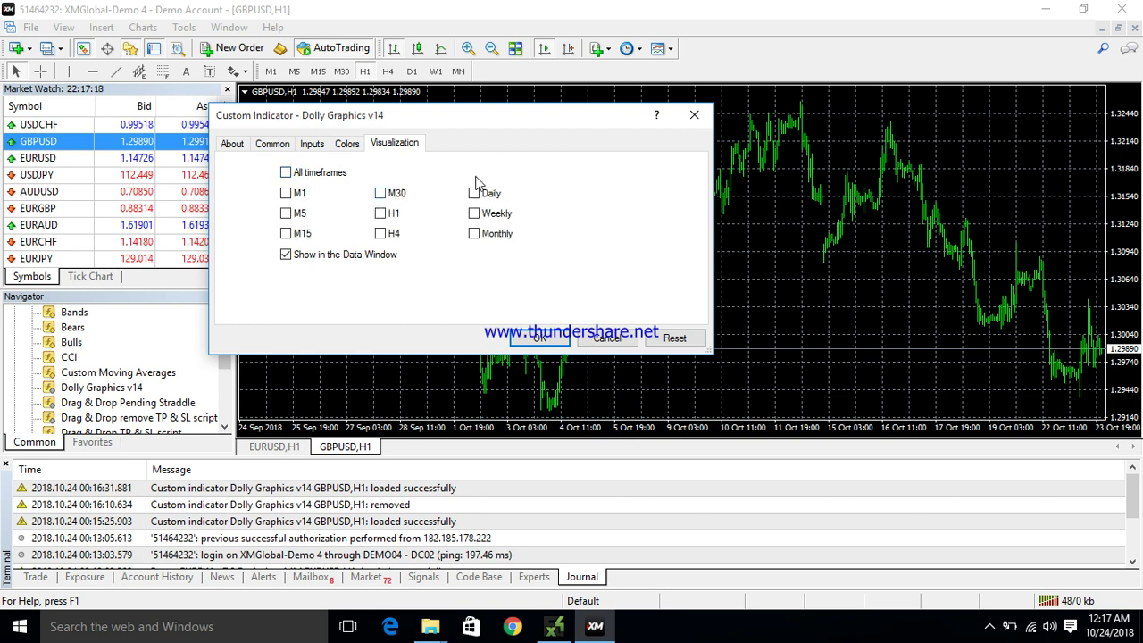
left_click(337, 176)
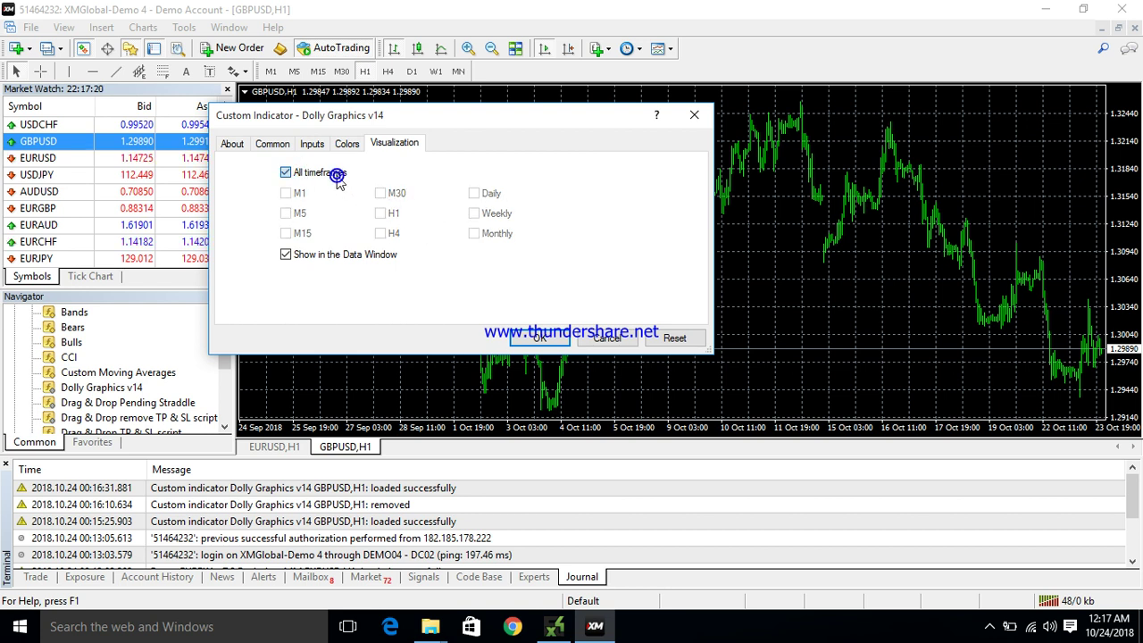
left_click(337, 177)
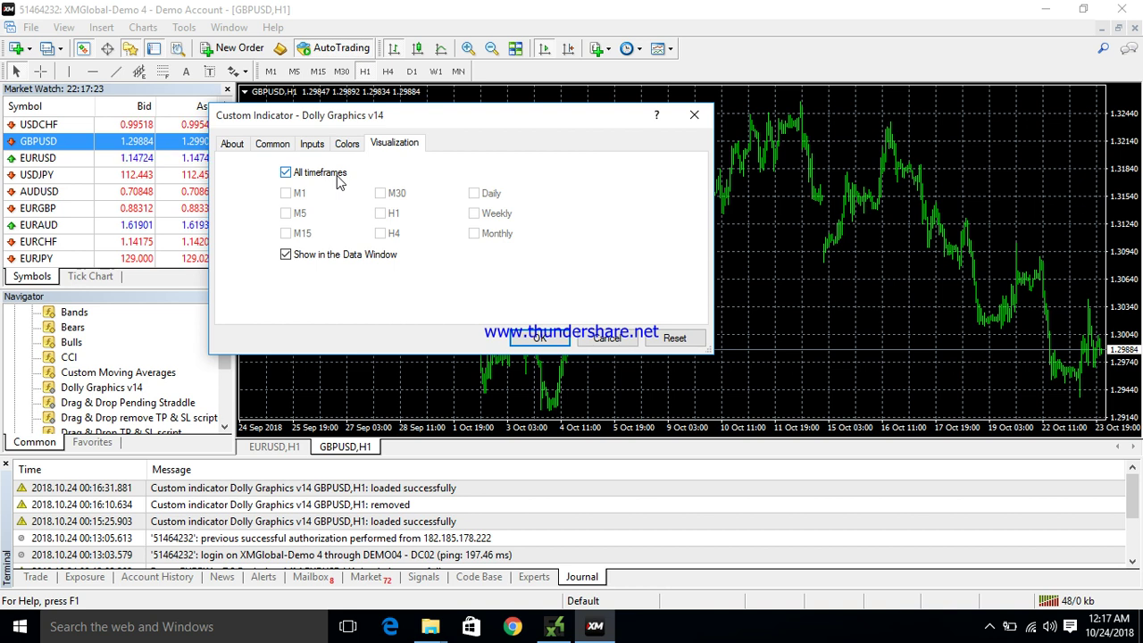
left_click(540, 339)
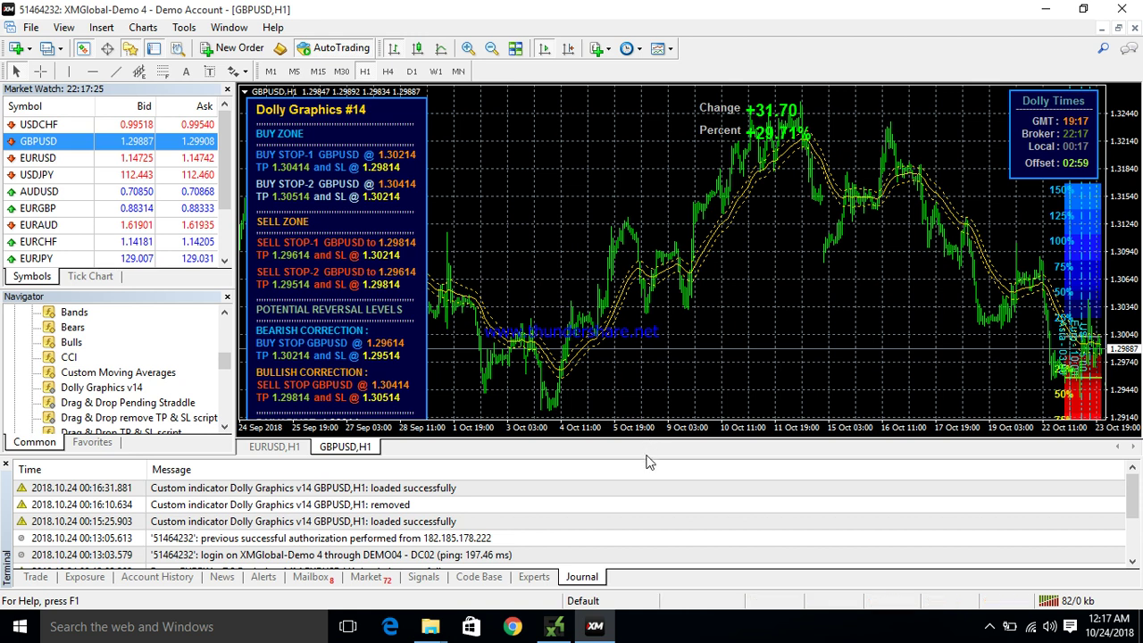
- Enlarge the chart area, enable chart shift, compress the price scale and zoom in
left_click_drag(645, 457, 645, 551)
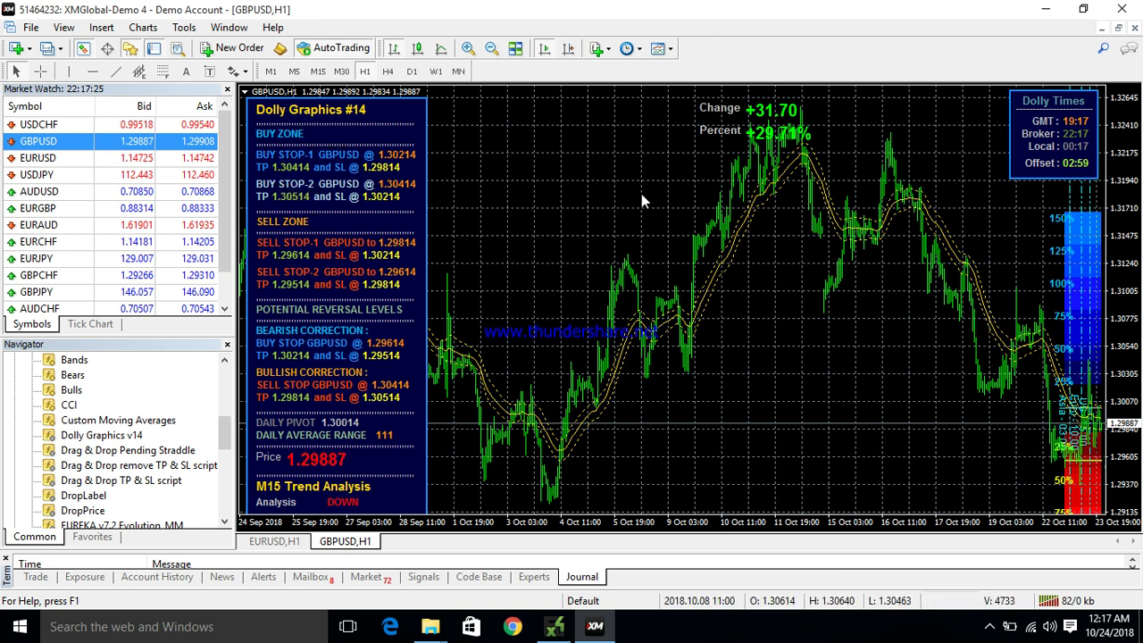
left_click(570, 50)
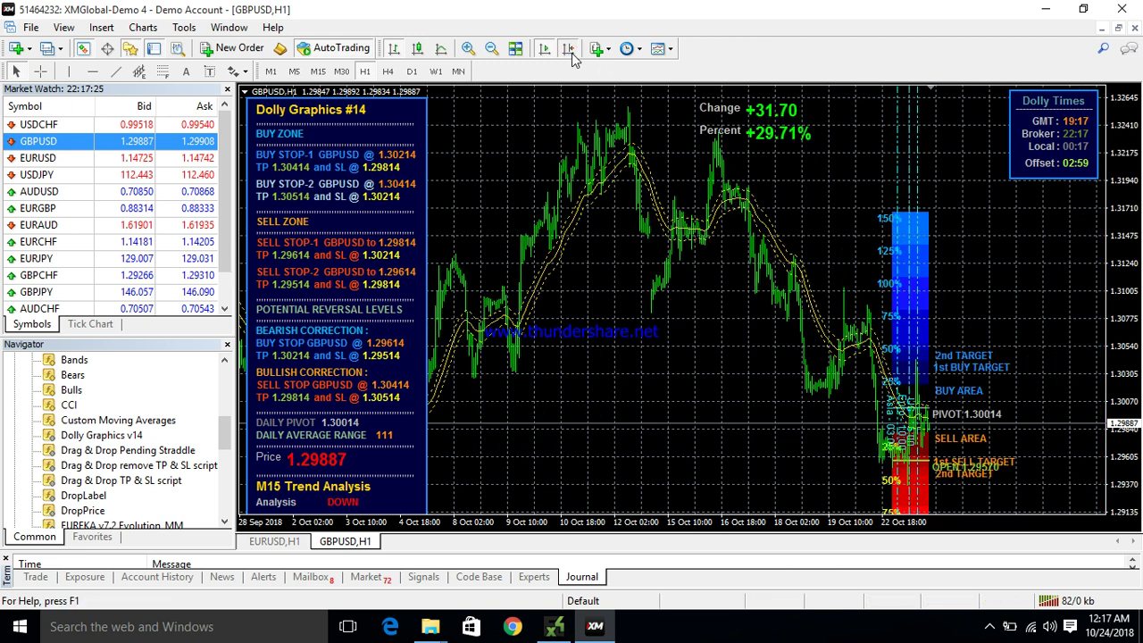
left_click_drag(1123, 188, 1125, 337)
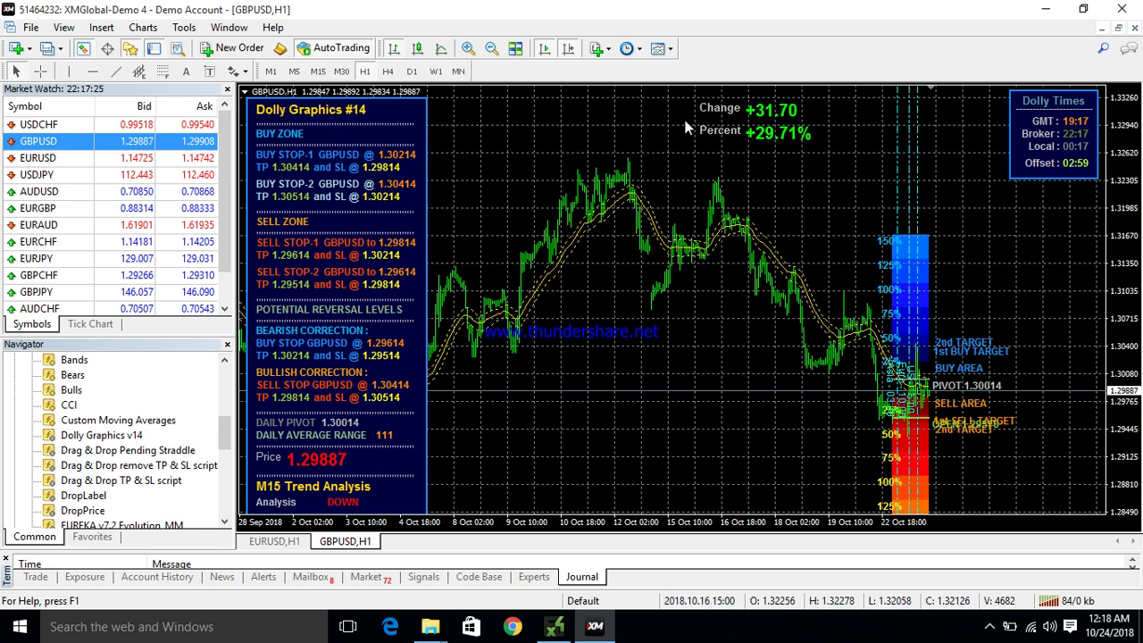
left_click(478, 50)
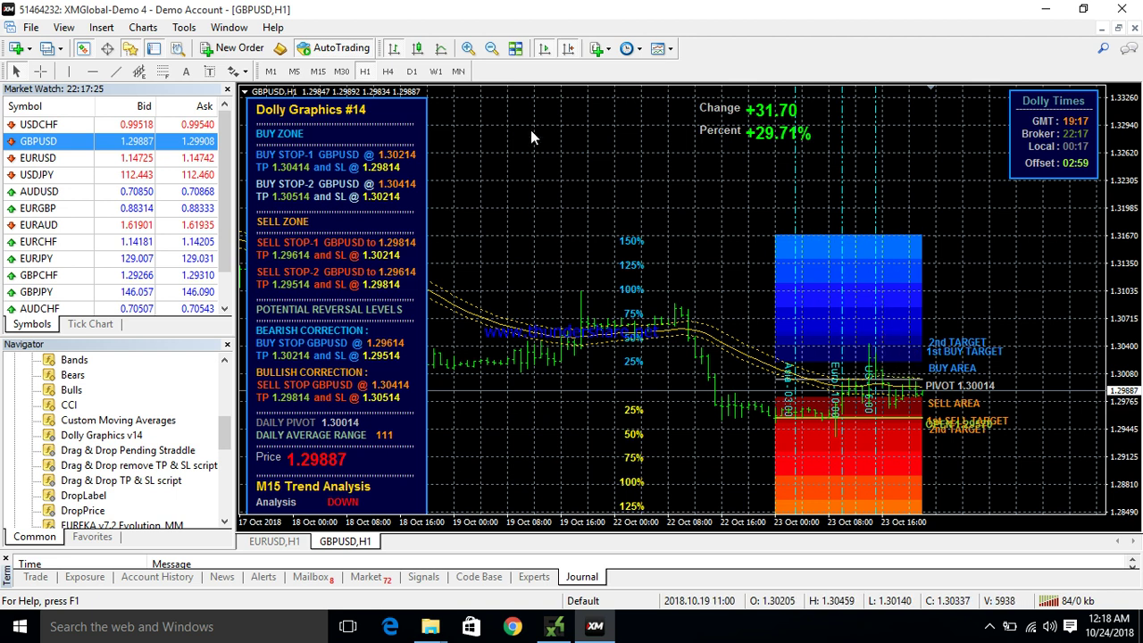
- Display the GBPUSD chart as candlesticks, then minimize MetaTrader 4
left_click(417, 48)
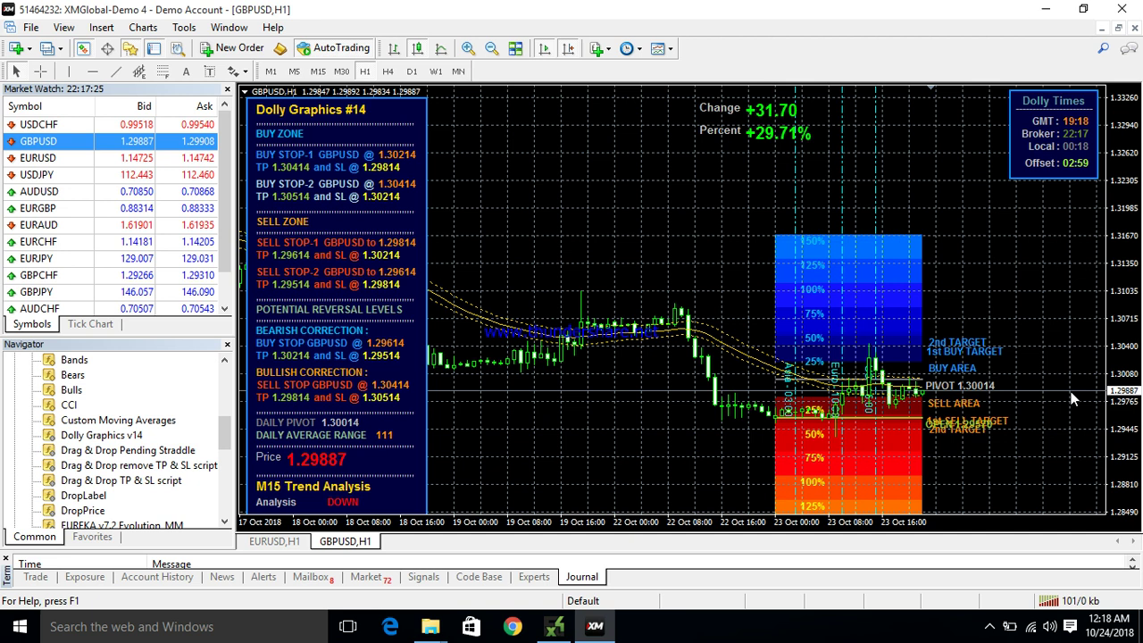
left_click(1041, 9)
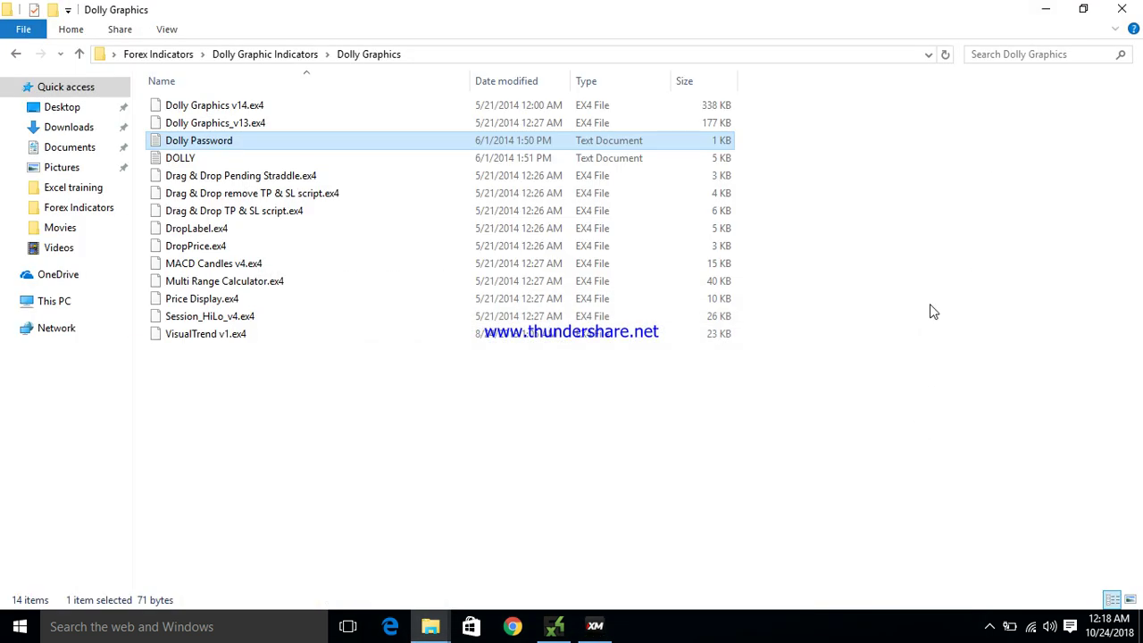
- Show and refresh the desktop, then open Free Screen Recorder from the hidden tray icons
key("super+d")
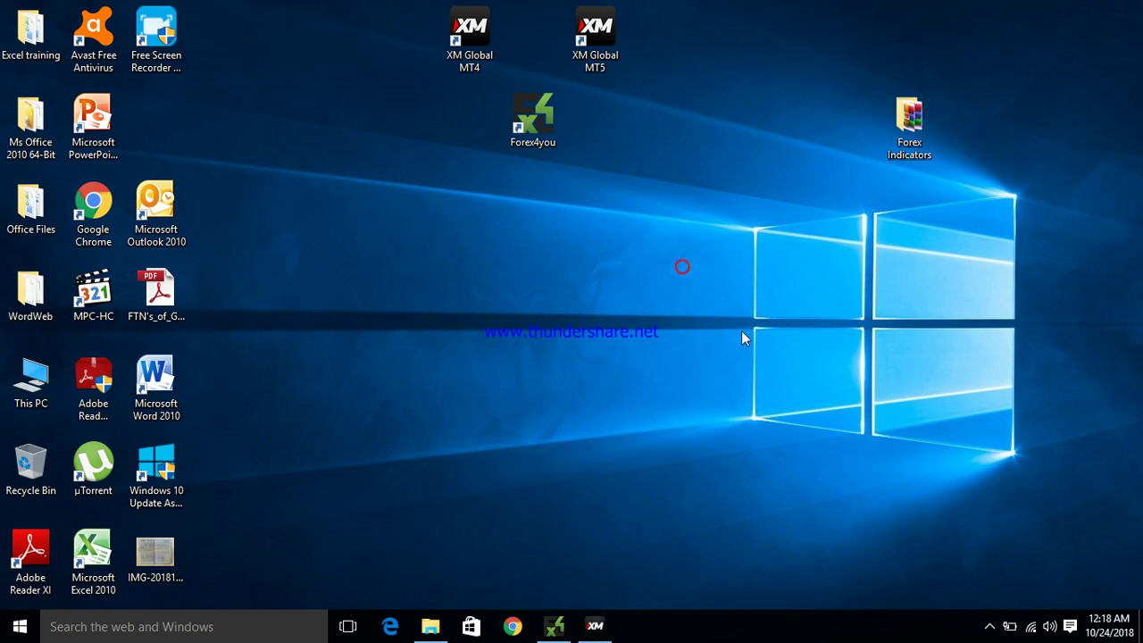
right_click(746, 319)
left_click(777, 372)
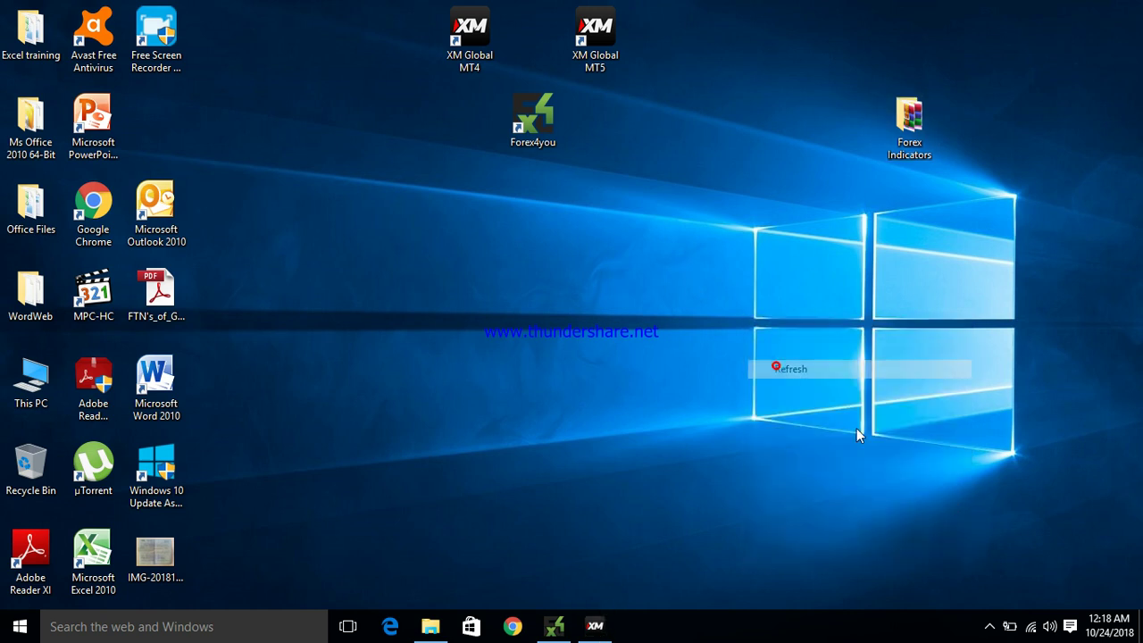
left_click(987, 629)
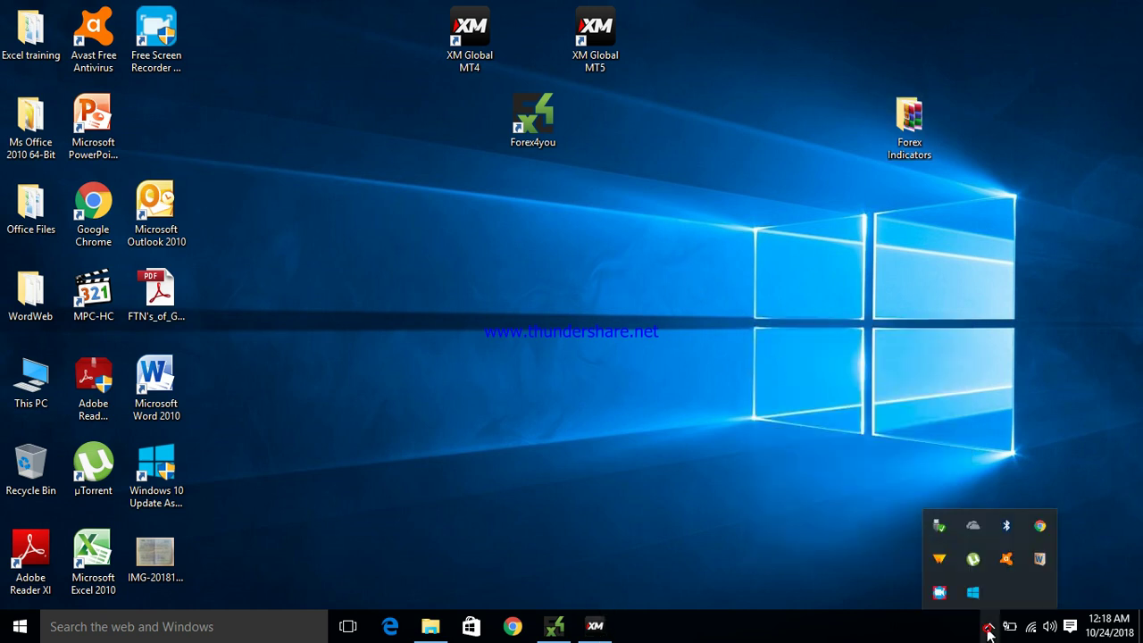
left_click(937, 597)
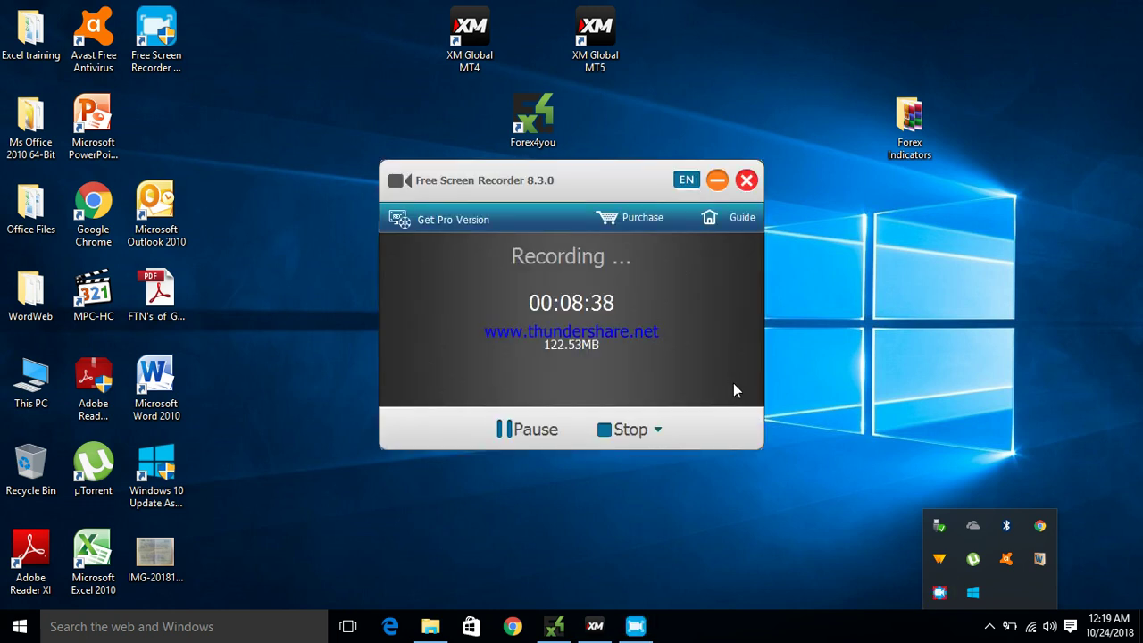